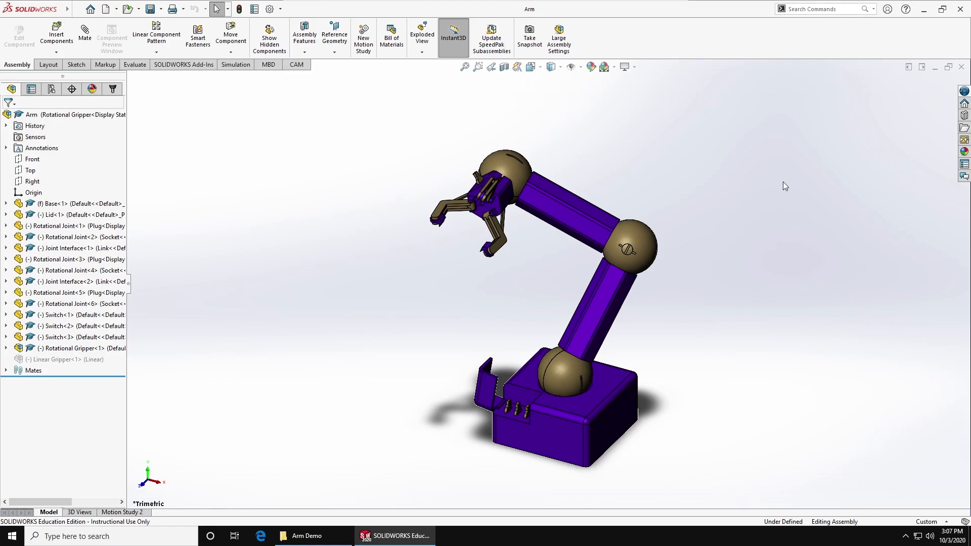
Start a new exploded view of the arm assembly and set the view orientation to Trimetric
left_click(422, 35)
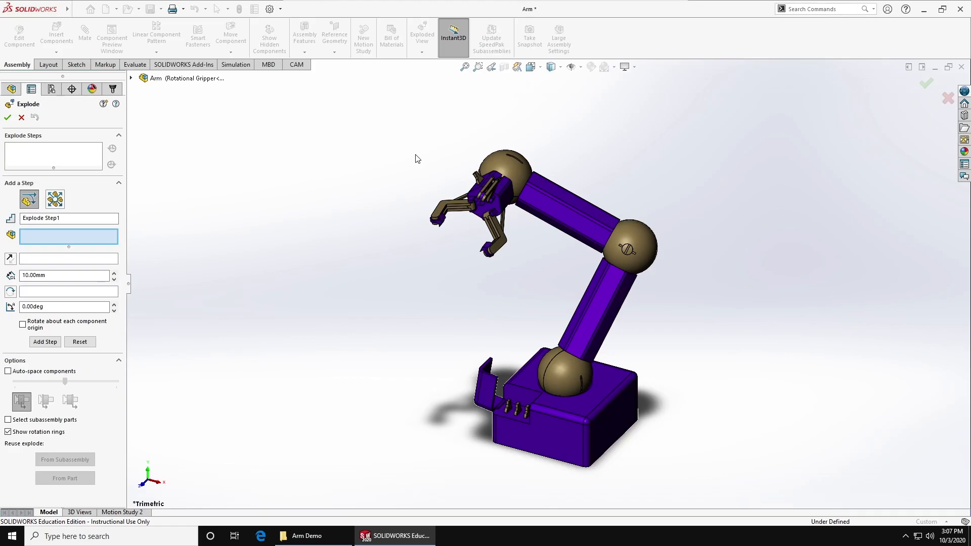
left_click(530, 67)
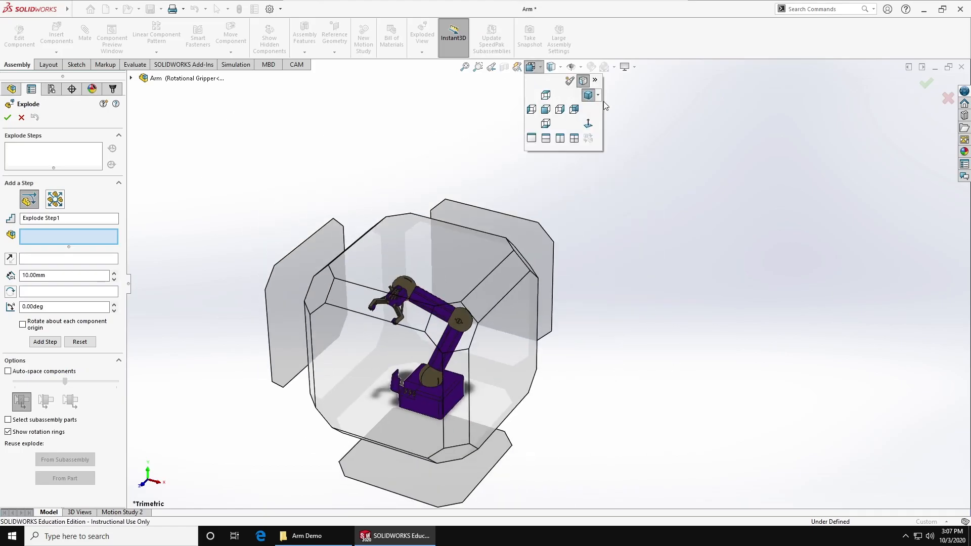
left_click(598, 96)
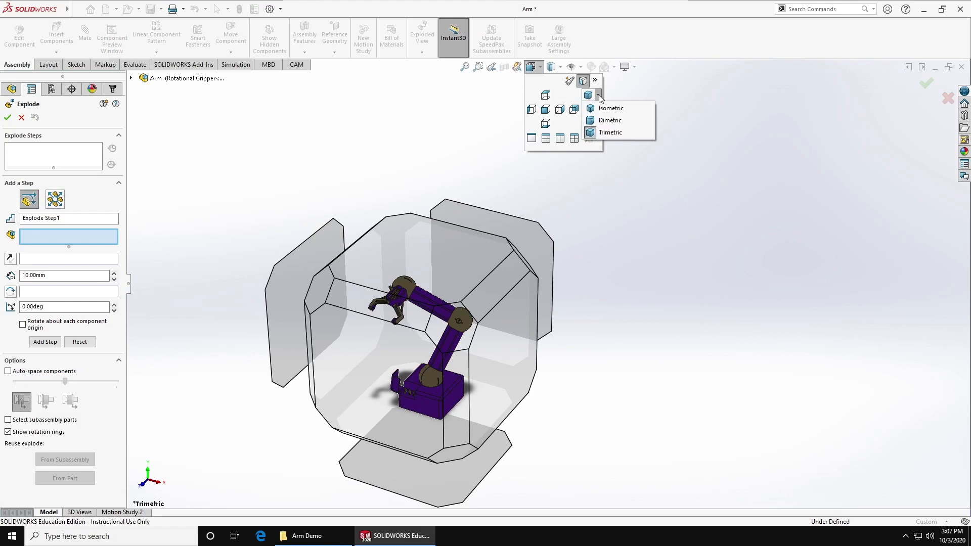
left_click(610, 133)
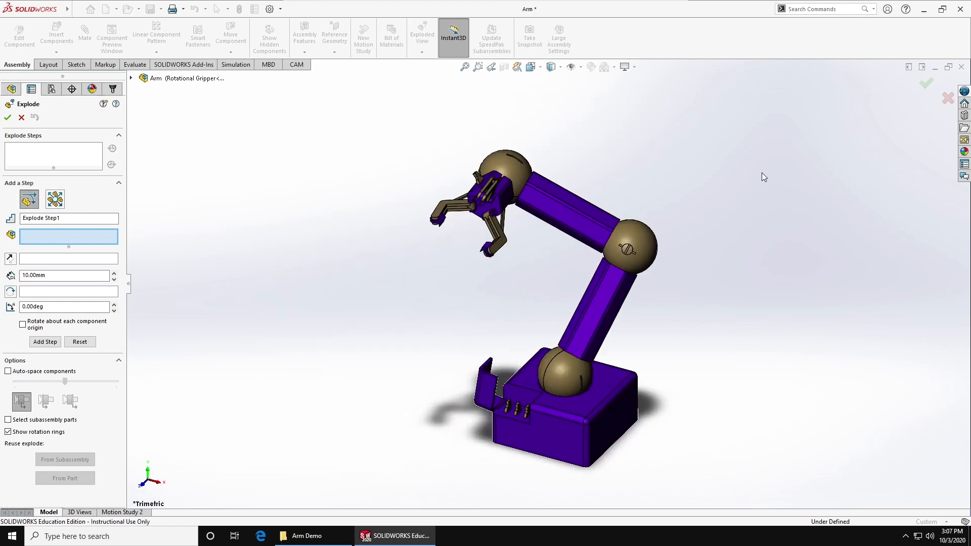
Add an explode step that moves the lid about 100 mm upward along Y
left_click(483, 385)
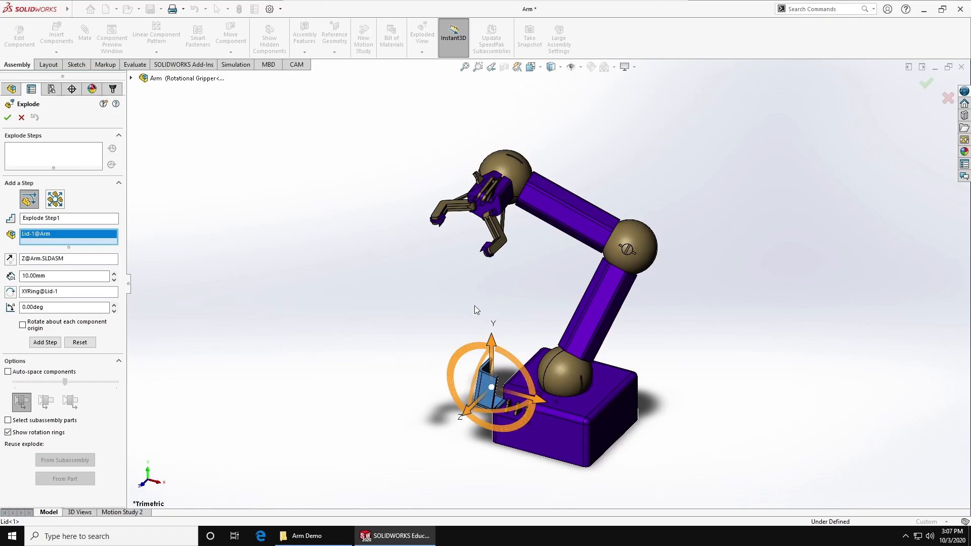
left_click_drag(492, 346, 506, 292)
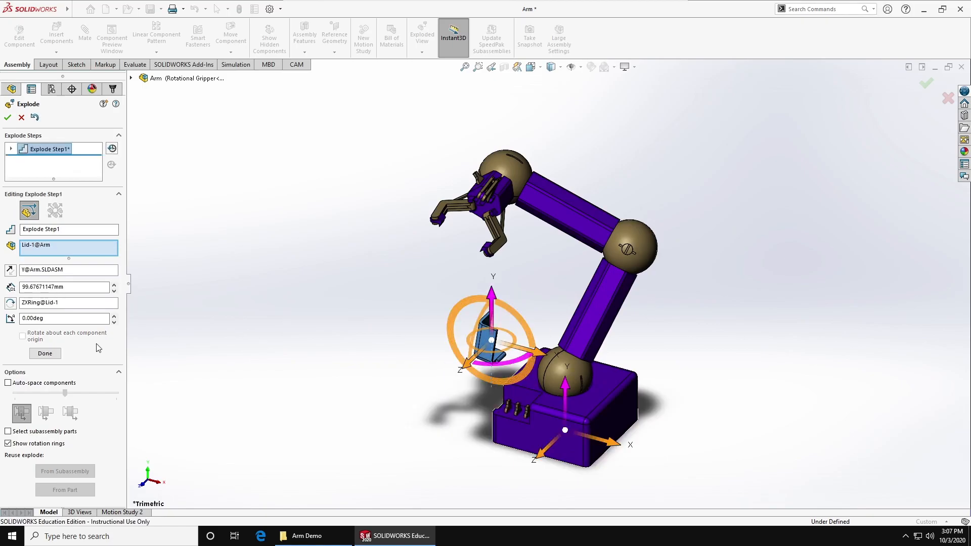
left_click(45, 353)
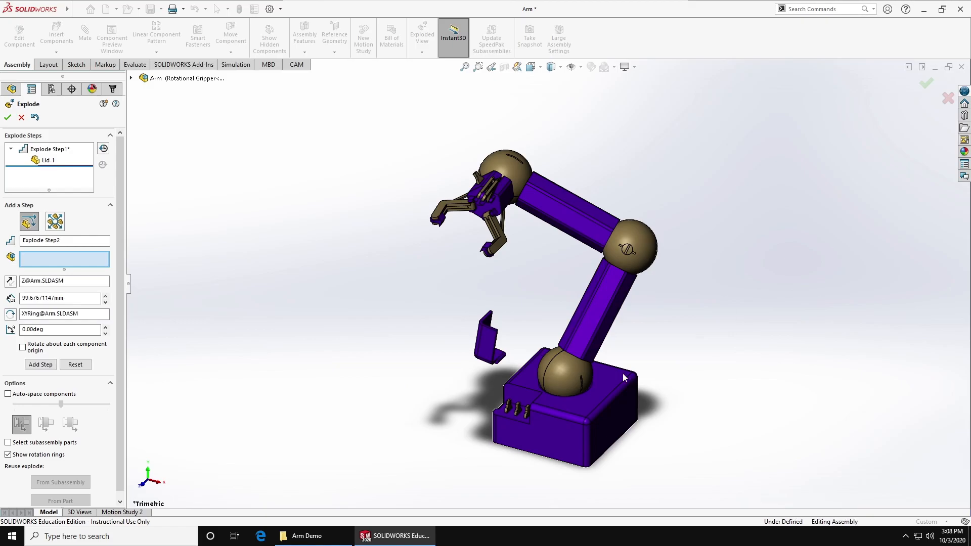
Explode the whole arm, with all rotational joints, both joint interfaces and the gripper, about 163 mm upward from the base along Y
left_click(558, 374)
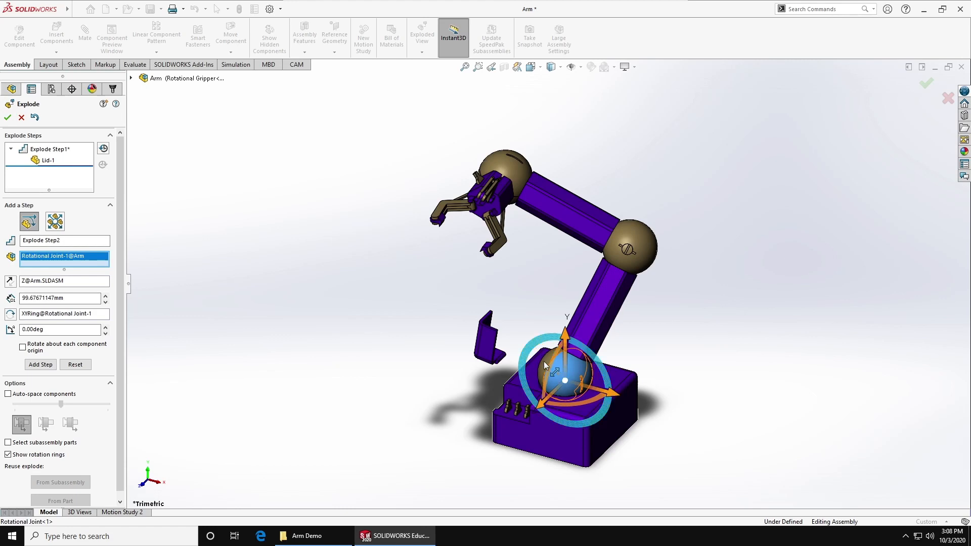
left_click(541, 364)
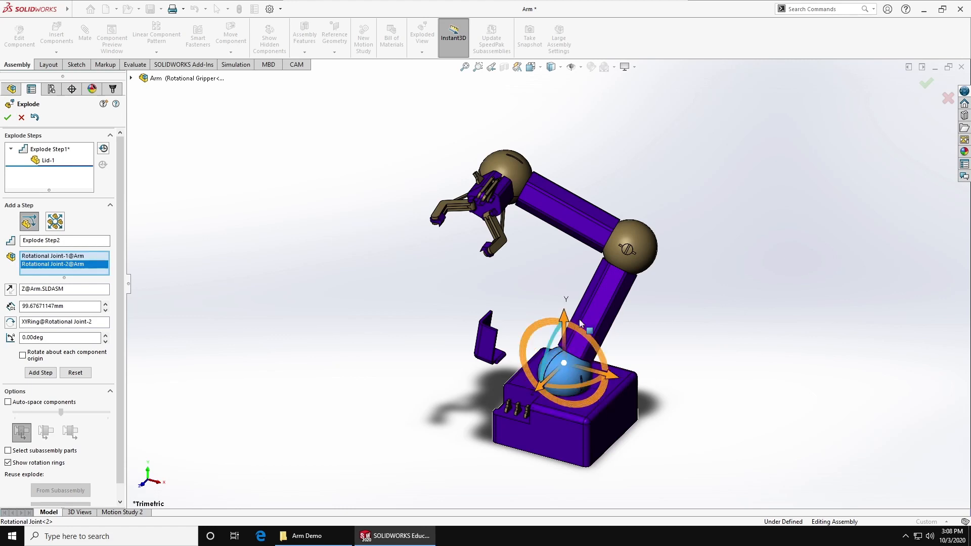
left_click(601, 295)
left_click(645, 239)
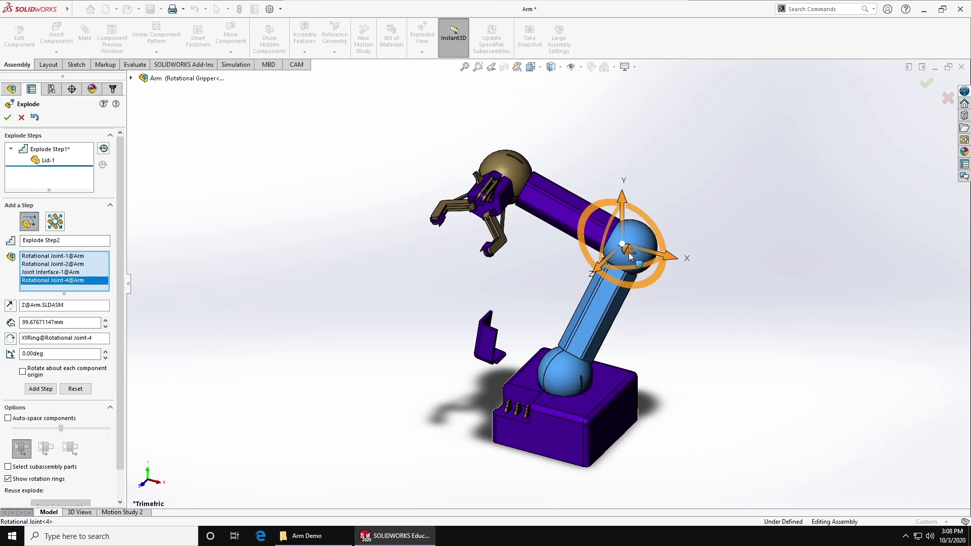
left_click(624, 248)
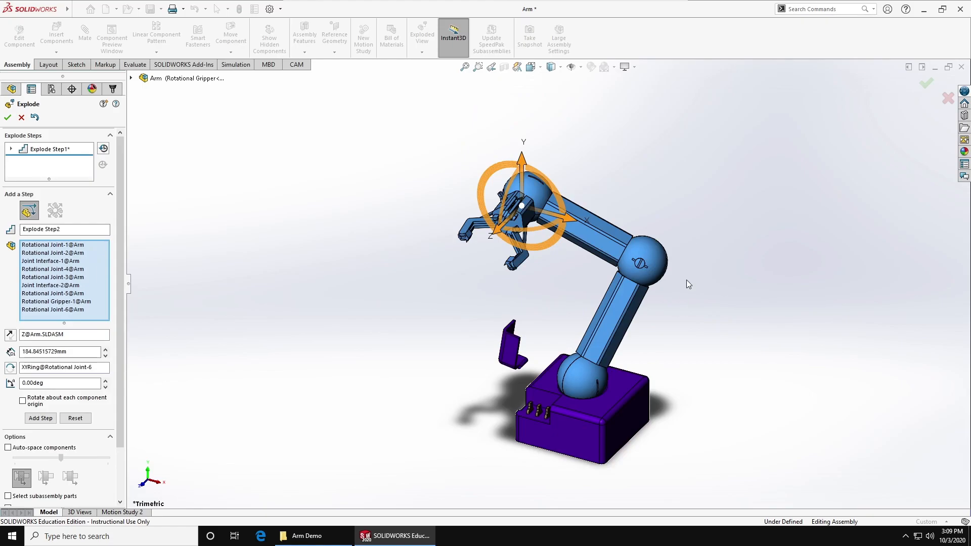
left_click_drag(521, 155, 523, 85)
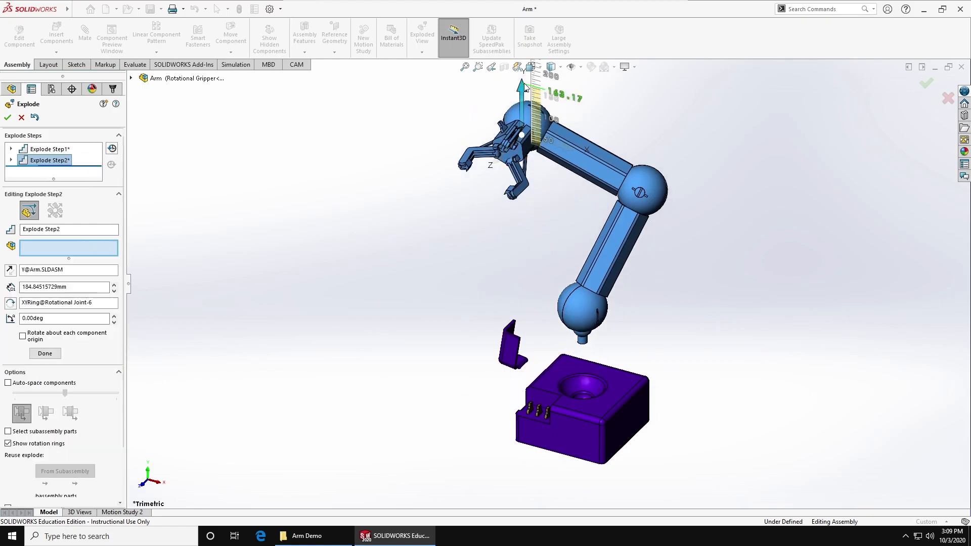
left_click(42, 432)
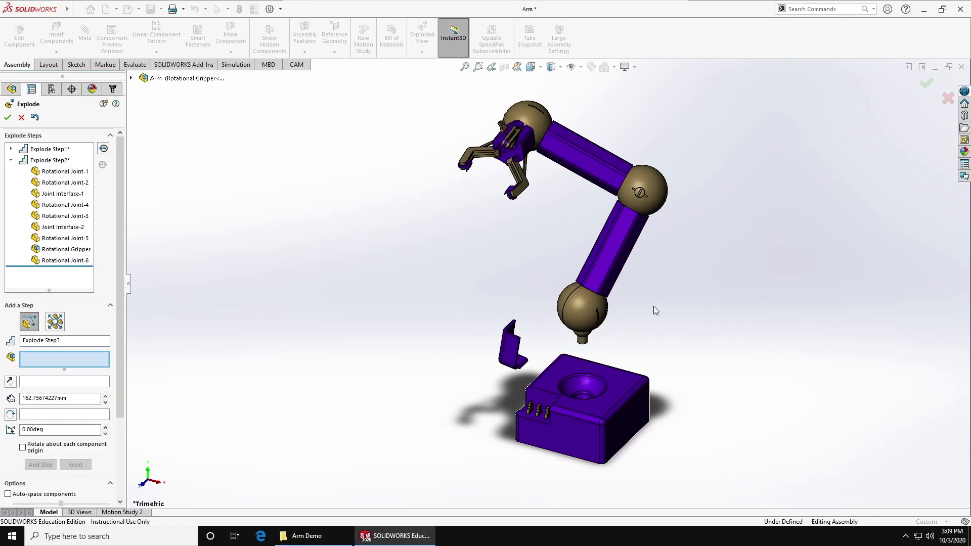
Explode both links, the elbow and wrist joints and the gripper about 113 mm away from the base joint, along the lower link's edge
left_click(618, 238)
left_click(642, 195)
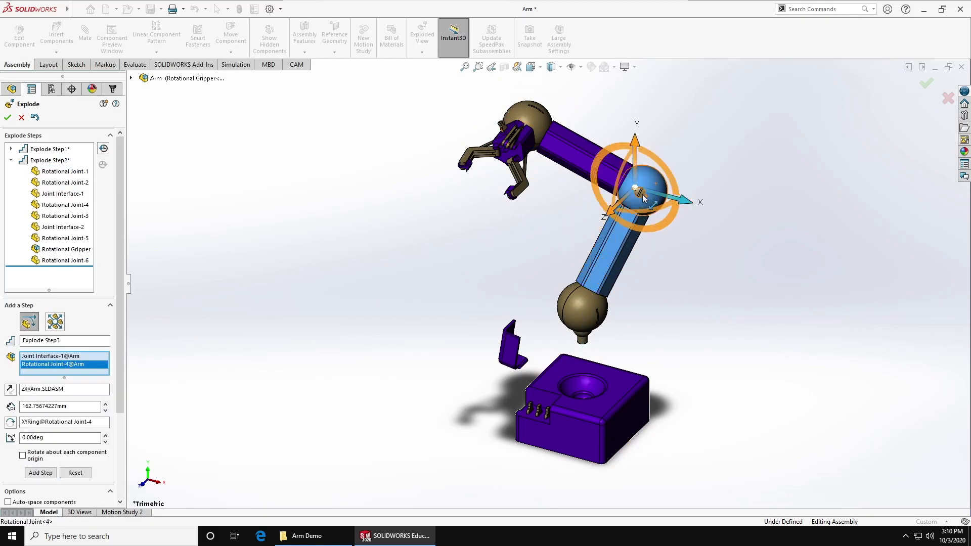
left_click(638, 188)
left_click(578, 143)
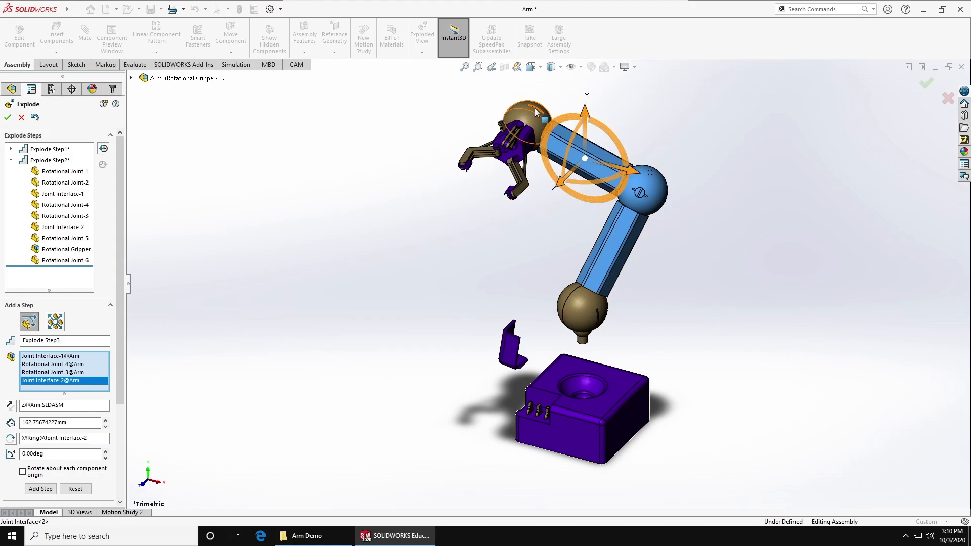
left_click(523, 109)
scroll(530, 115, "down", 5)
left_click(539, 215)
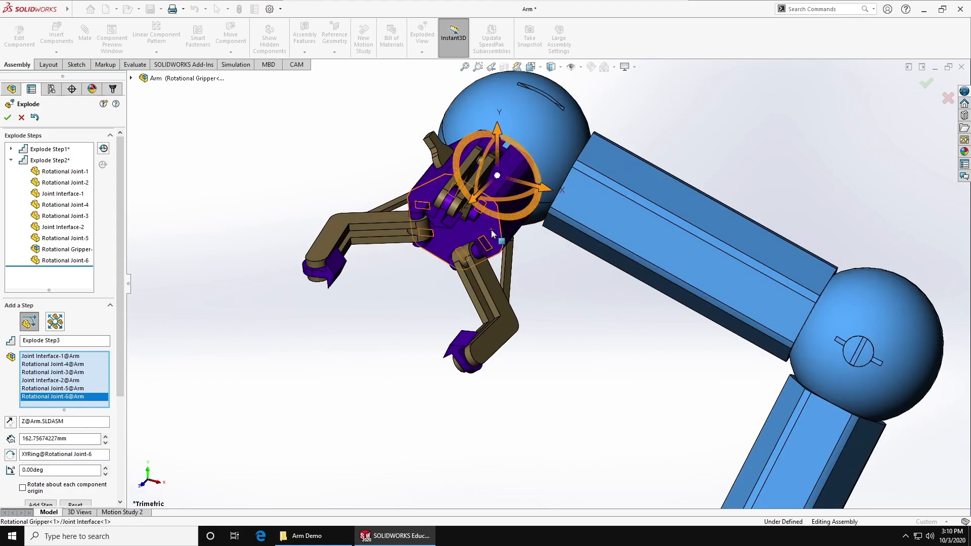
left_click(490, 231)
scroll(499, 214, "up", 5)
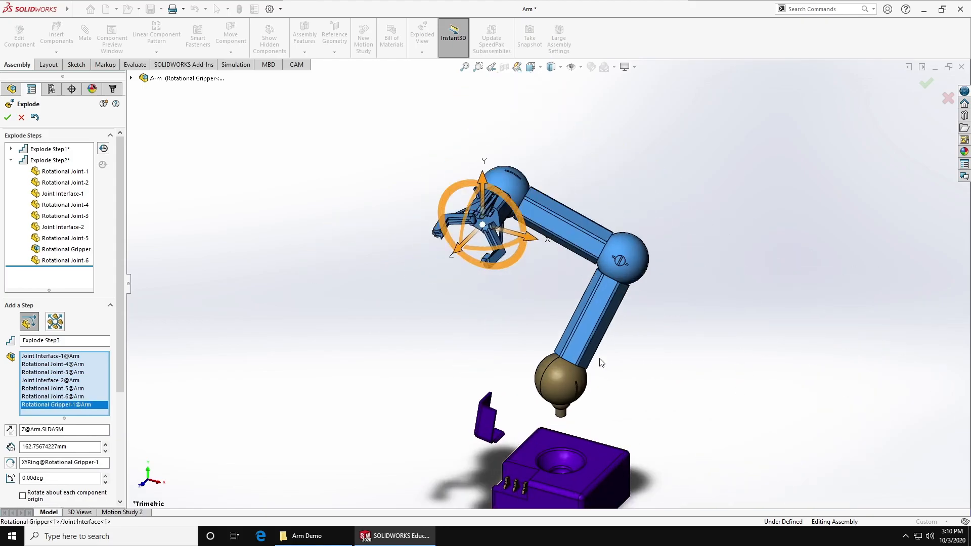
left_click(46, 432)
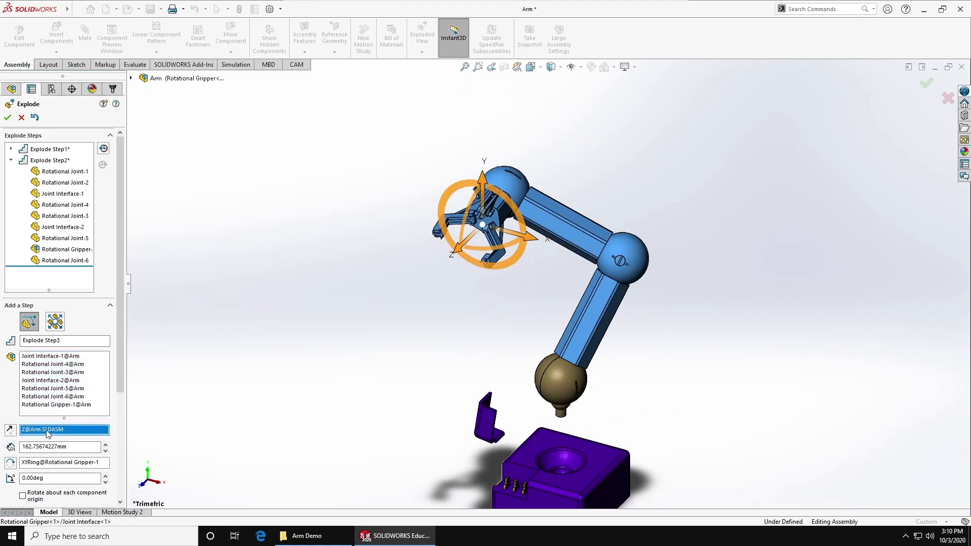
left_click(590, 335)
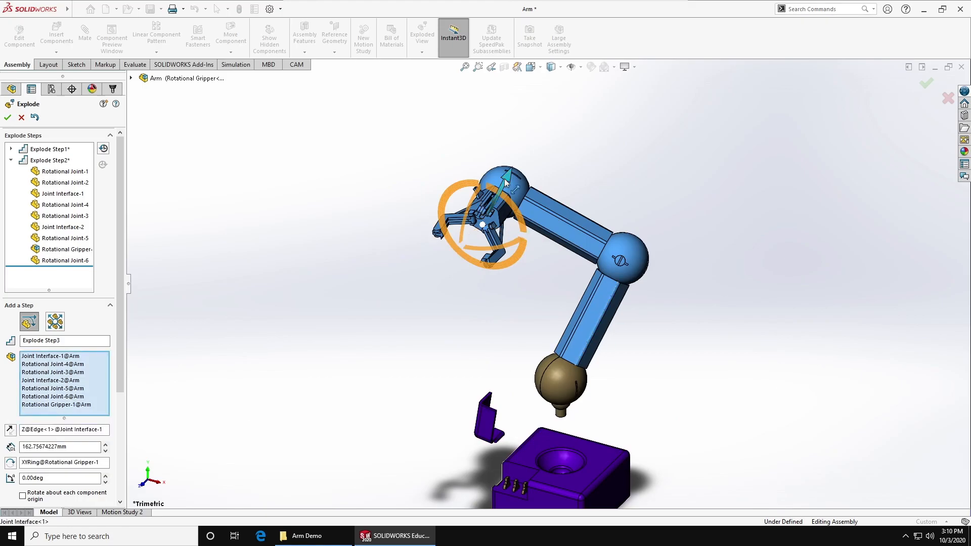
left_click_drag(506, 181, 551, 140)
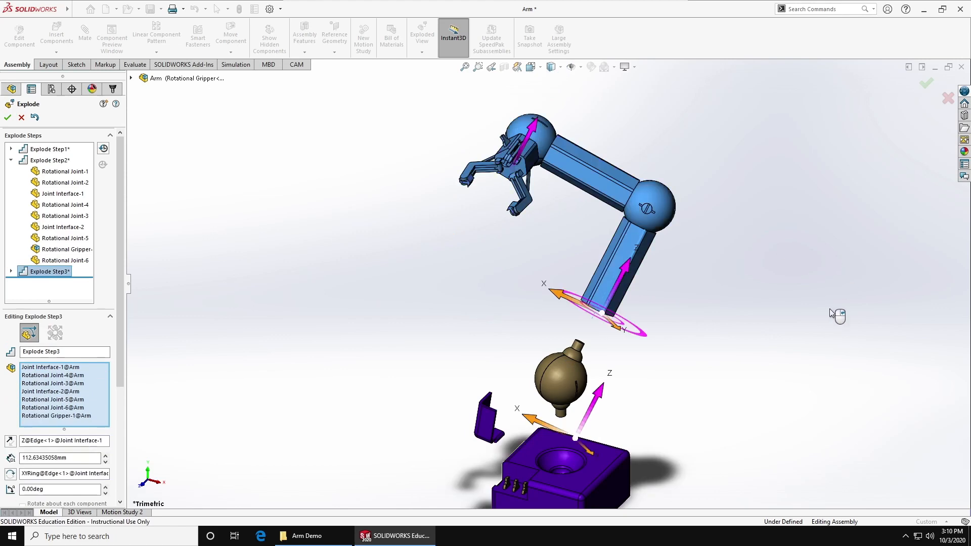
scroll(24, 463, "down", 5)
left_click(40, 358)
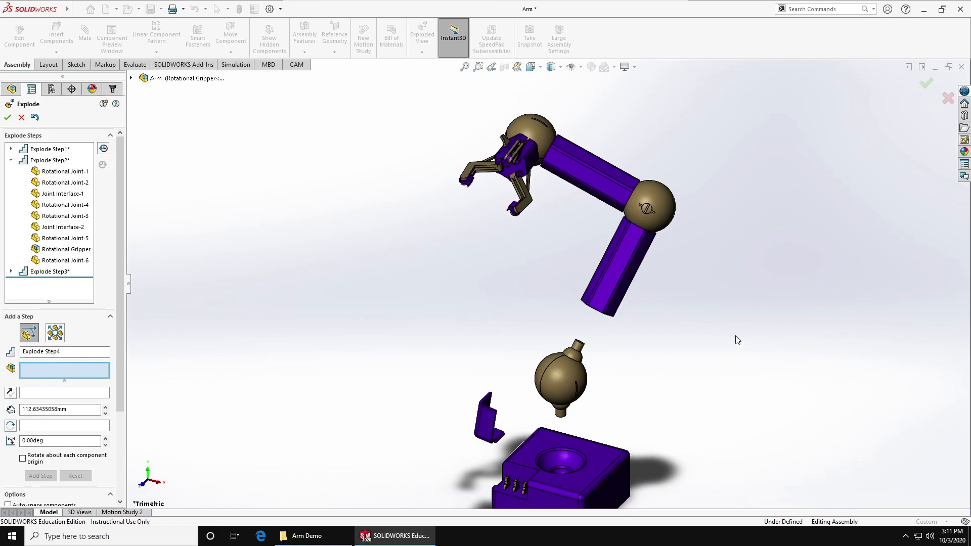
Explode Rotational Joint-2 away from its mating half, using its own Right plane as the direction, and accept the exploded view
left_click(541, 370)
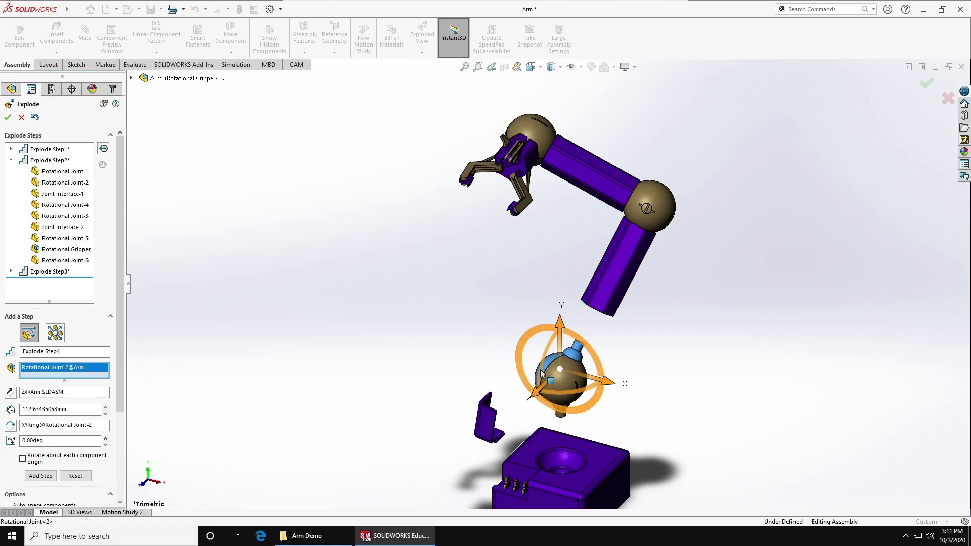
left_click(132, 79)
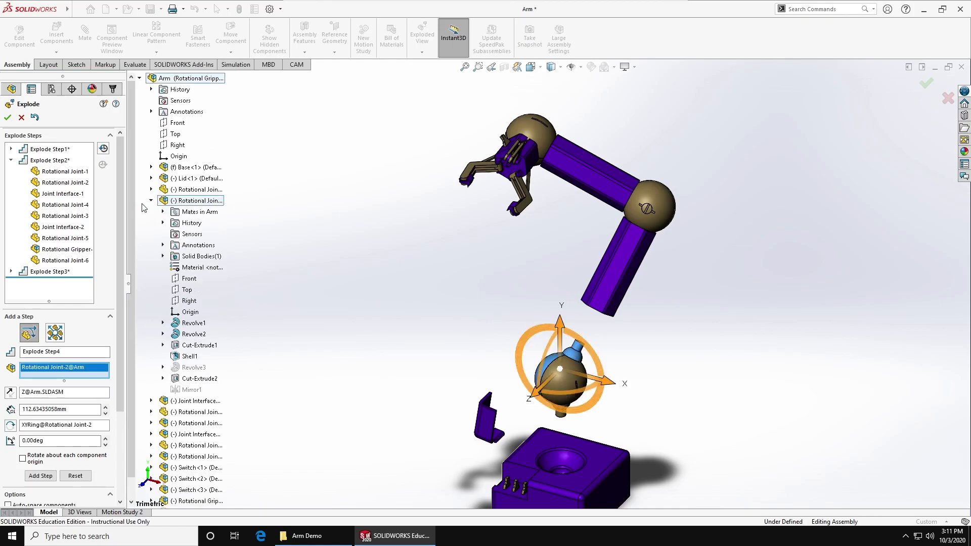
left_click(75, 394)
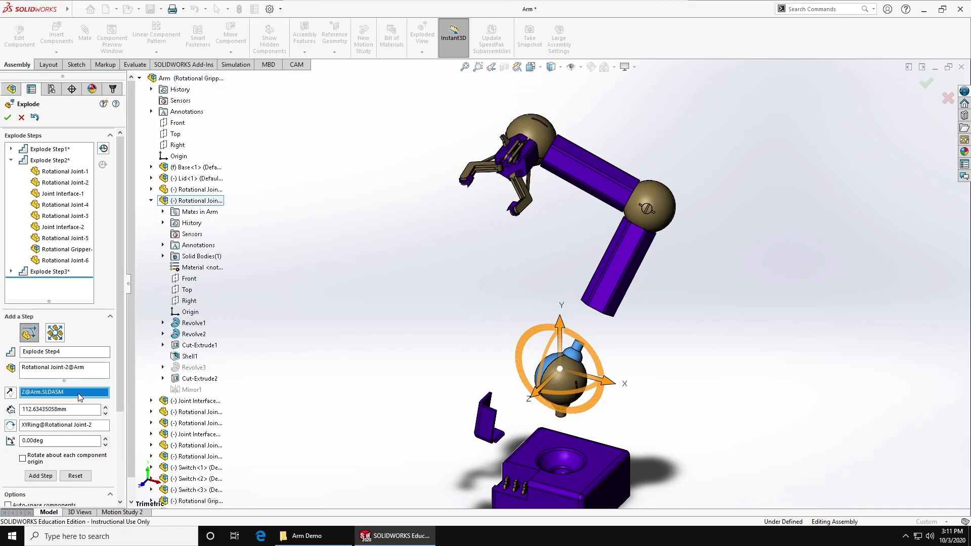
left_click(188, 301)
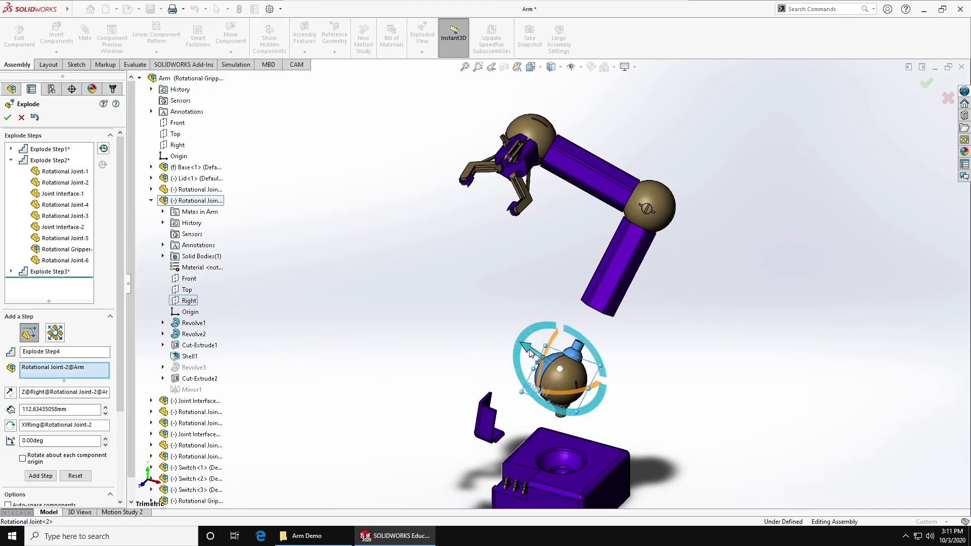
left_click_drag(487, 314, 474, 303)
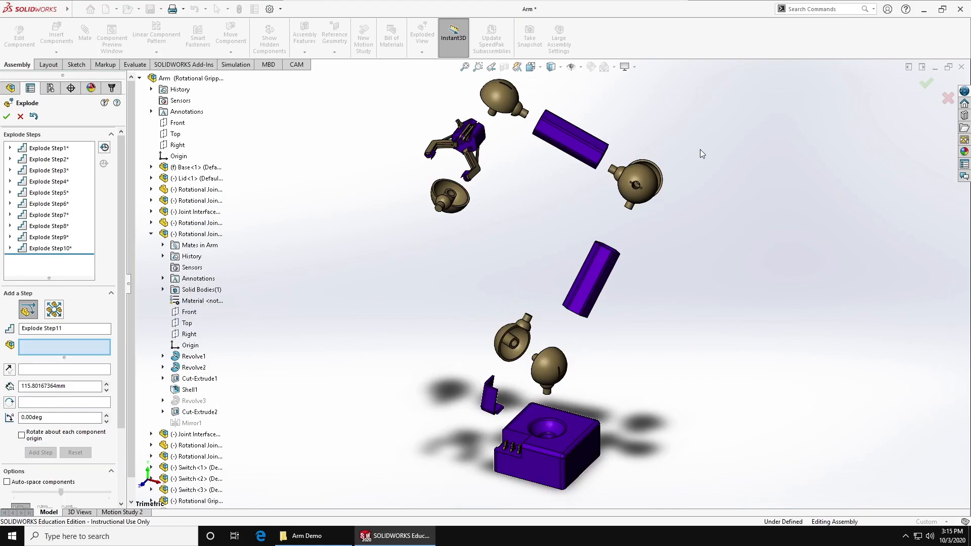
left_click(7, 117)
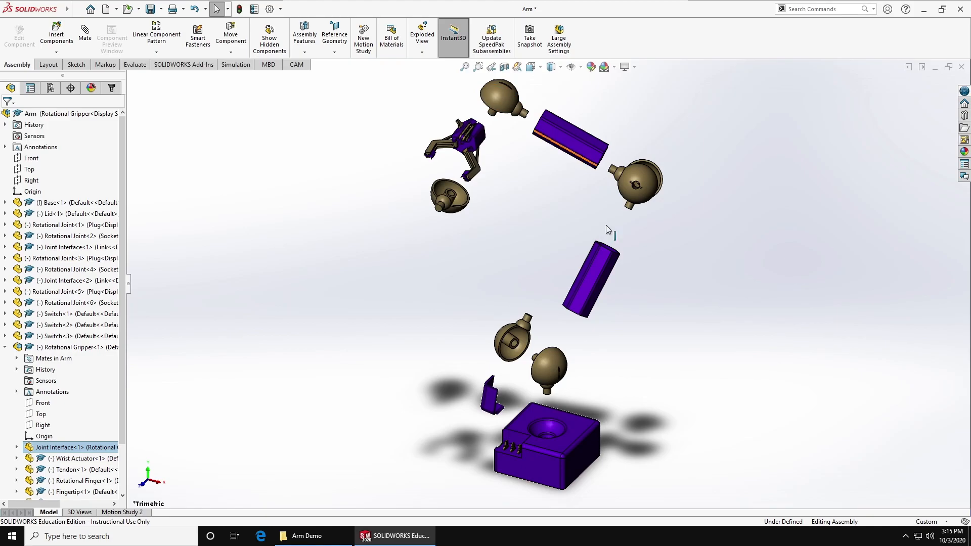
Open the Rotational Gripper configuration's exploded view for editing
left_click(50, 89)
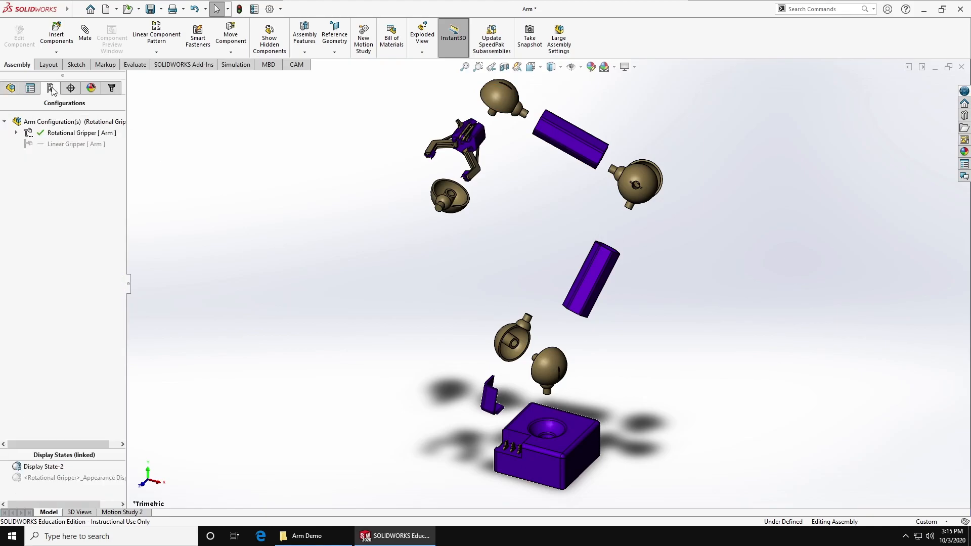
left_click(15, 132)
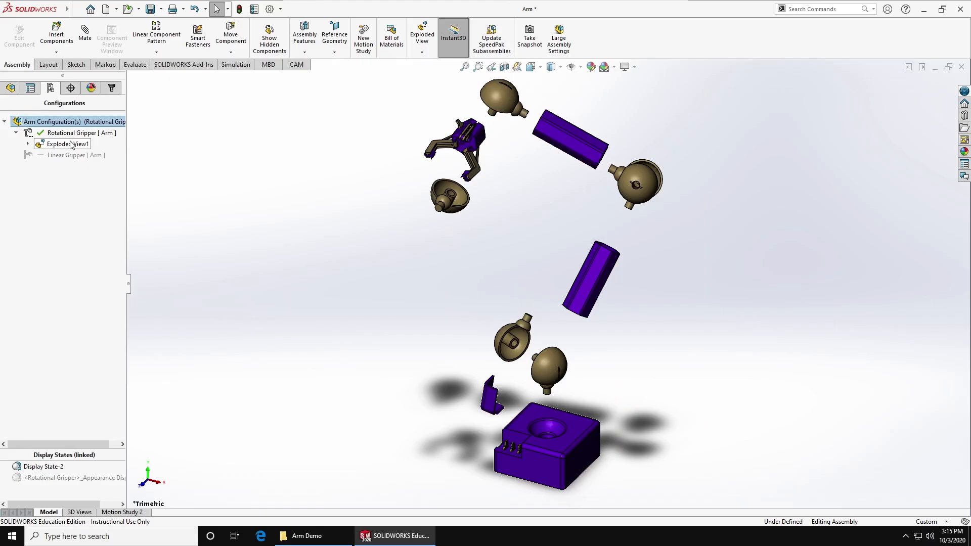
right_click(70, 145)
left_click(124, 201)
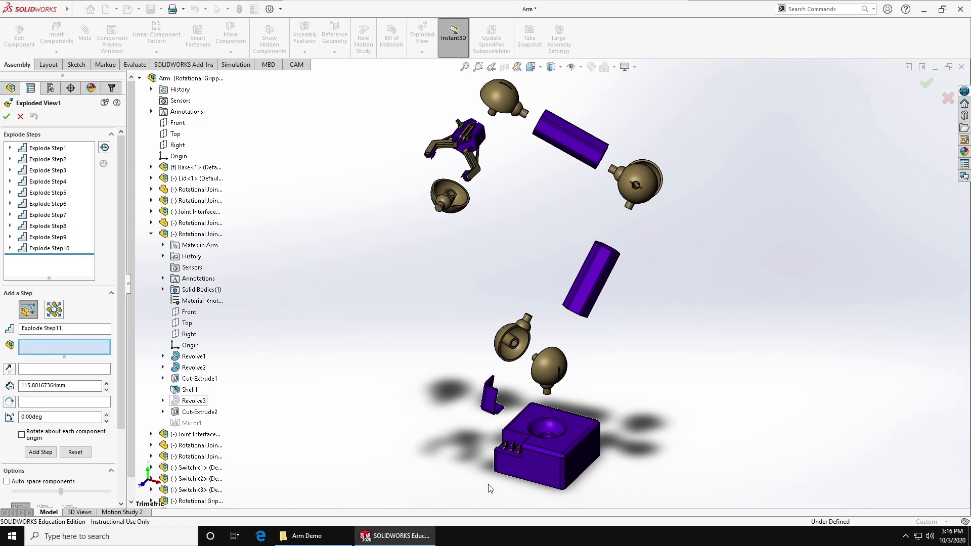
Explode the three switches about 162 mm upward along Y, and reorder this explode step to directly after Explode Step8
scroll(500, 465, "down", 2)
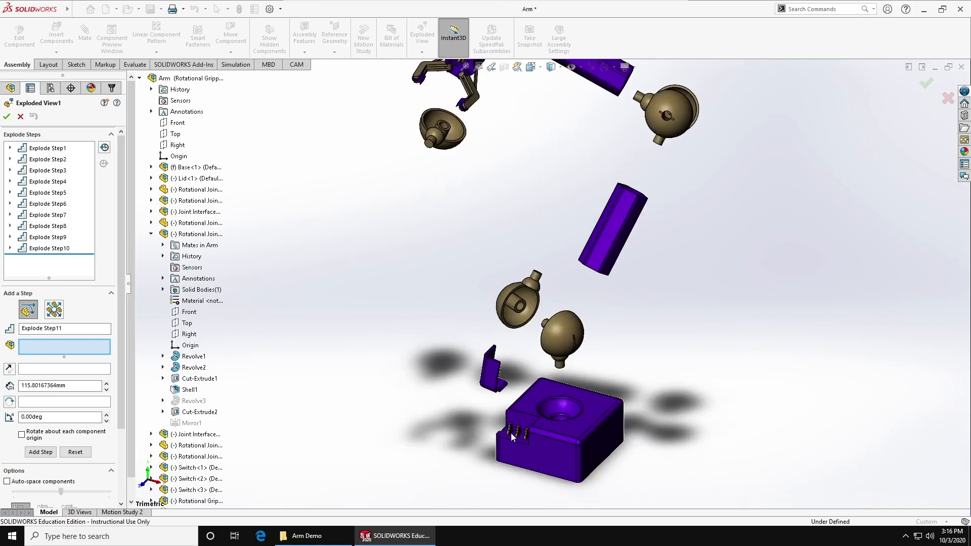
scroll(512, 438, "down", 2)
left_click(532, 377)
left_click(548, 379)
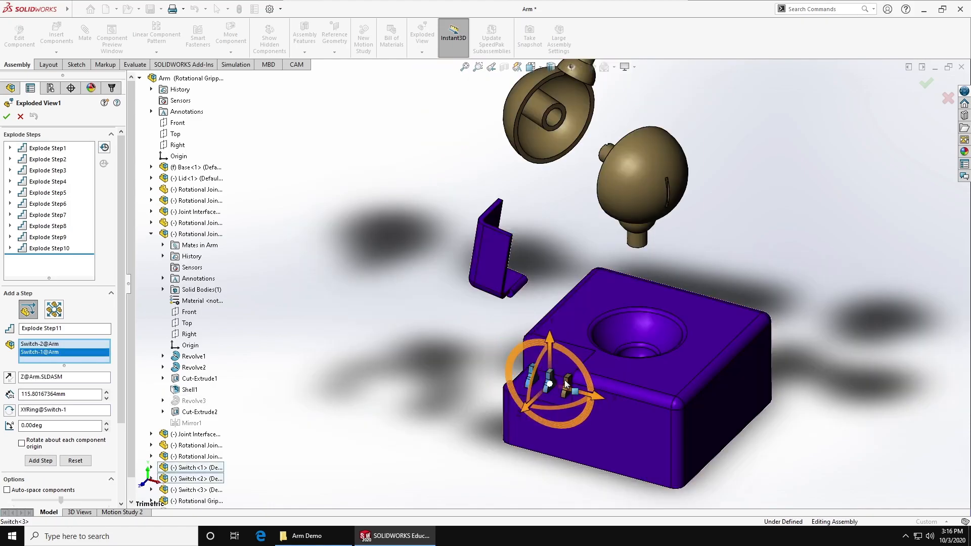
left_click(565, 380)
left_click_drag(568, 349, 607, 179)
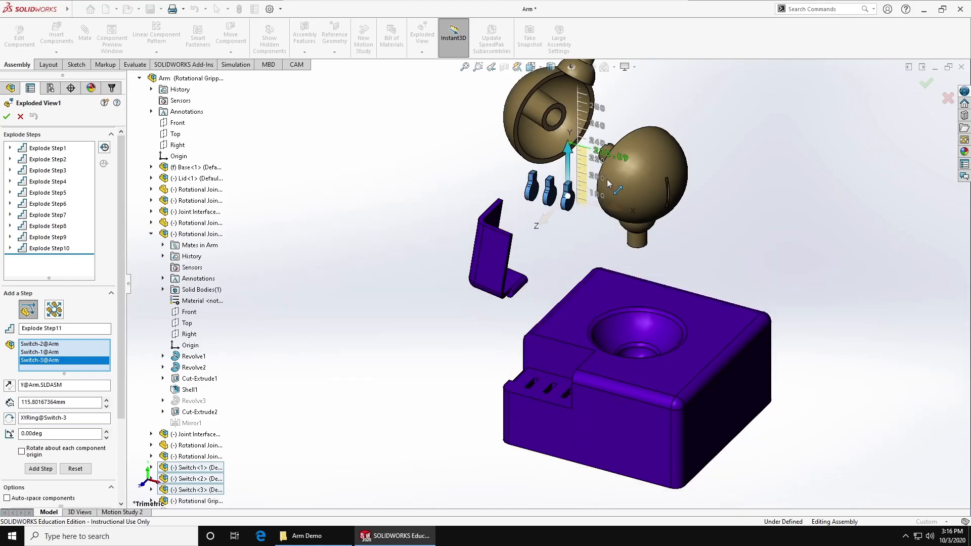
left_click(31, 479)
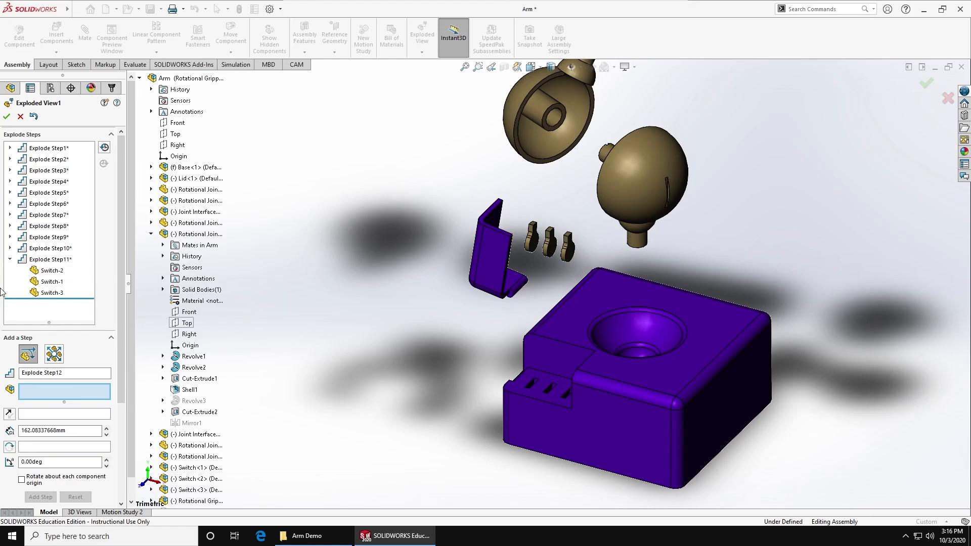
left_click(41, 260)
left_click_drag(40, 261, 42, 232)
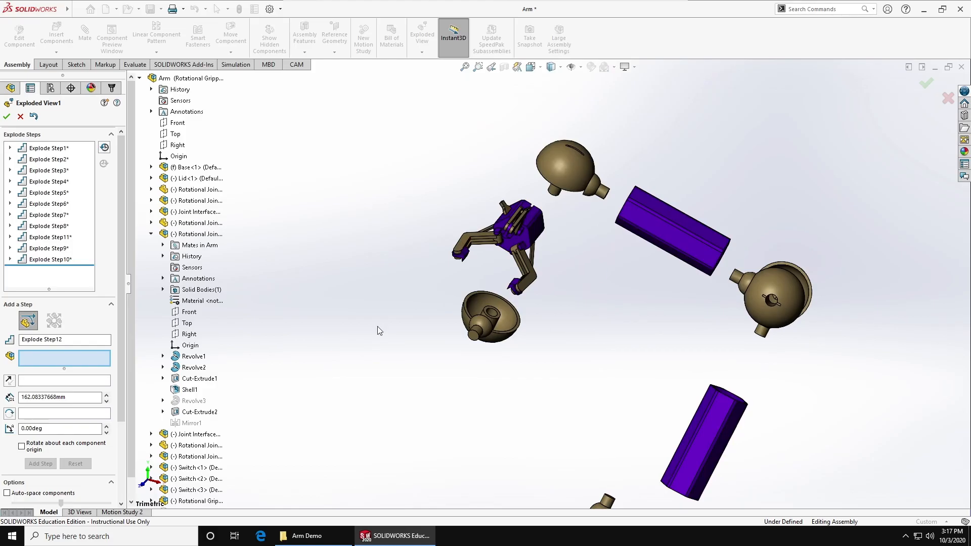
Adjust the explode distances of Explode Step8 and Explode Step9 so the detached joint half sits between the gripper and its mating half
left_click(46, 226)
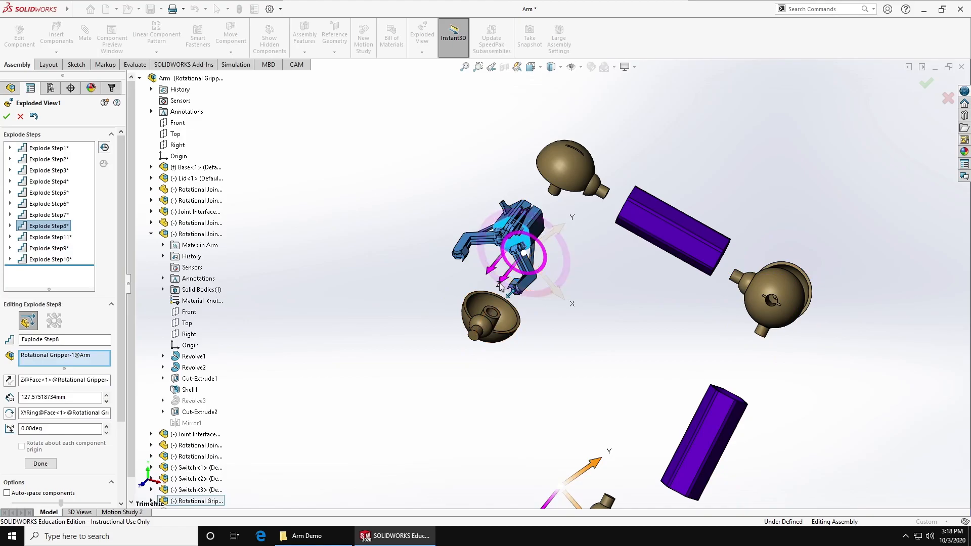
left_click_drag(499, 286, 509, 267)
left_click(49, 248)
left_click_drag(537, 262, 537, 267)
left_click(577, 327)
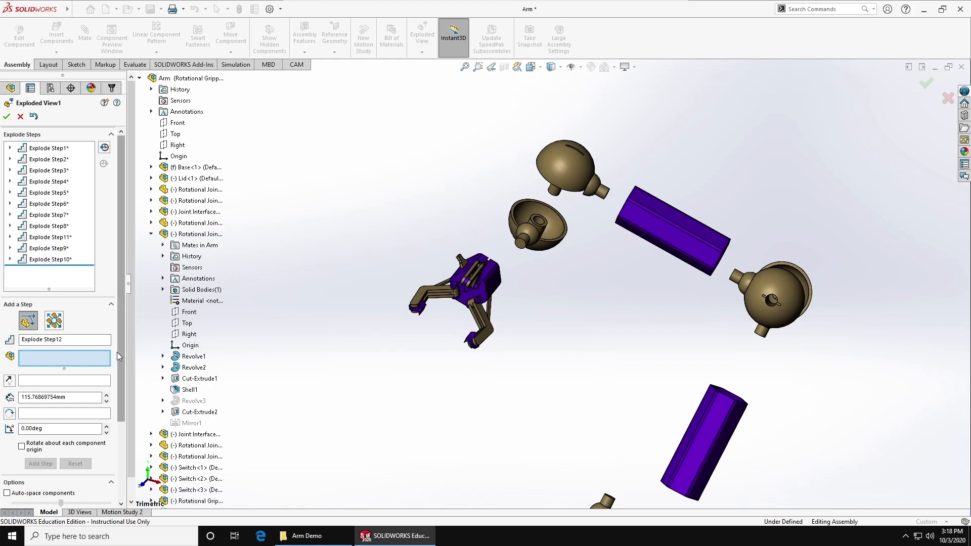
scroll(116, 352, "down", 2)
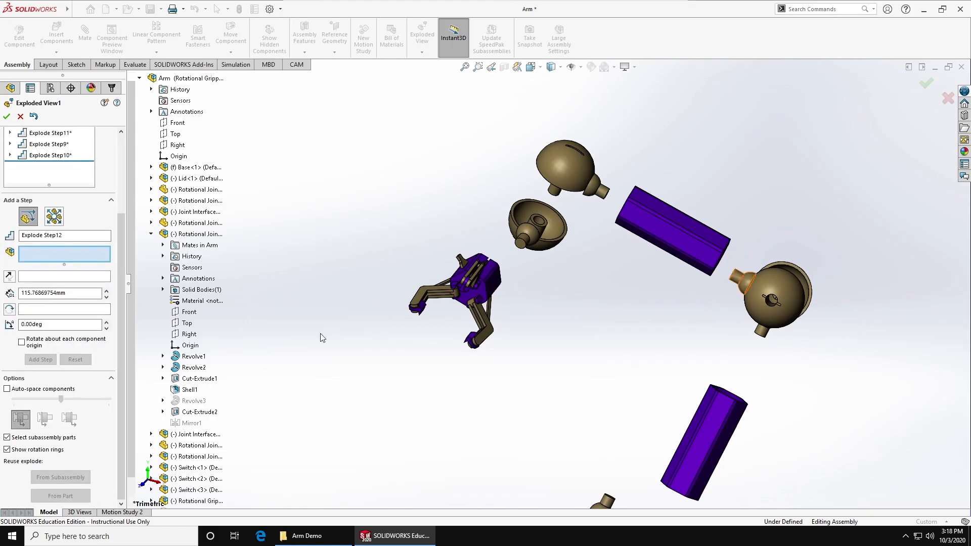
left_click(484, 342)
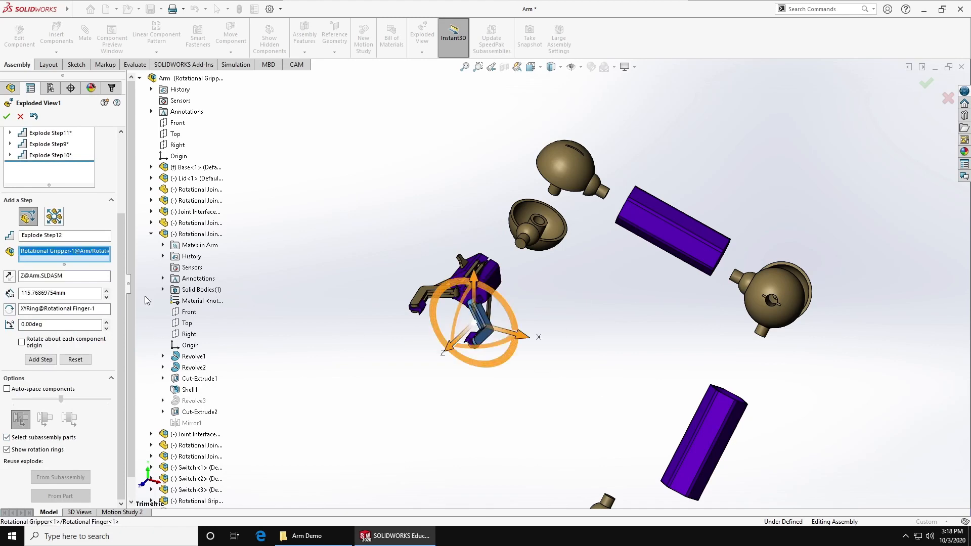
right_click(104, 257)
left_click(137, 262)
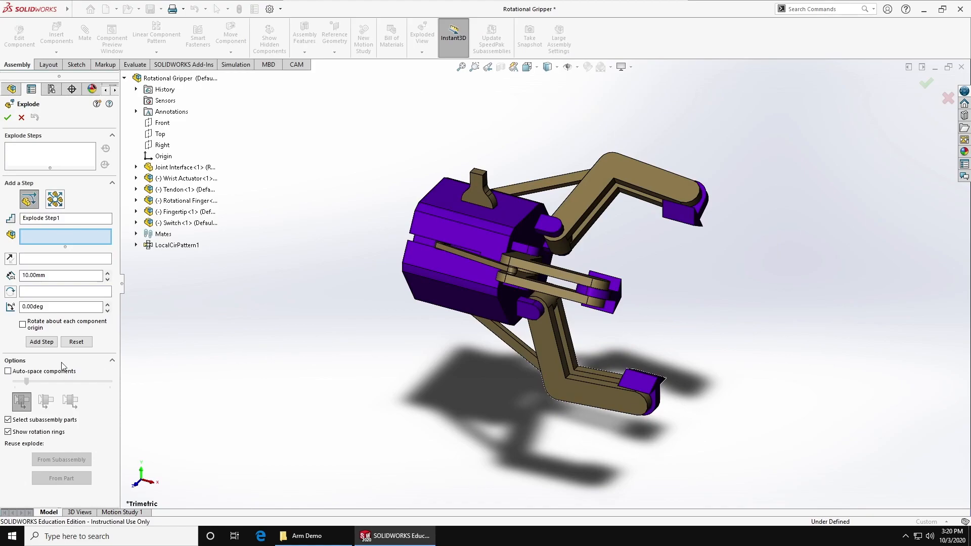
Explode the gripper's three tendons and three wrist actuators about 67 mm backward along X as one auto-spaced chain
left_click(23, 372)
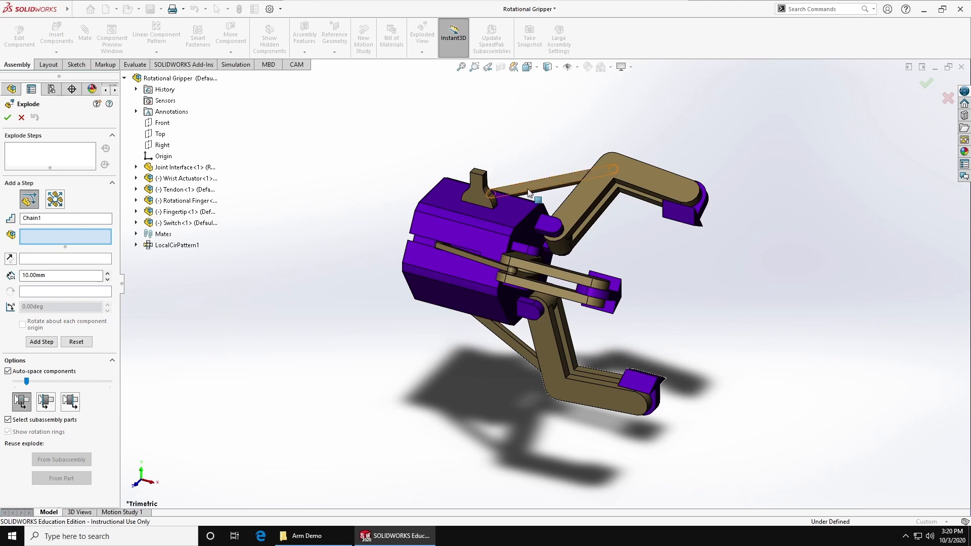
left_click(502, 177)
left_click(438, 241)
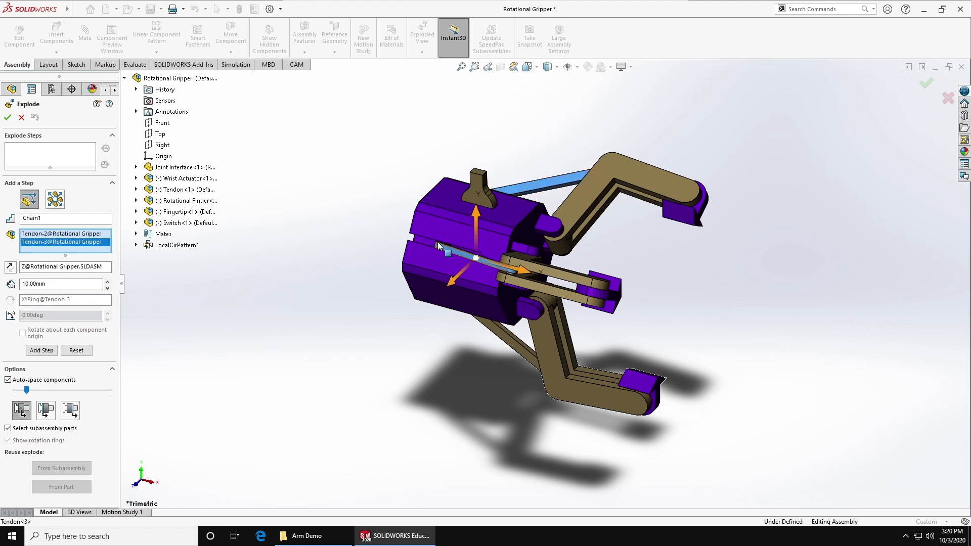
left_click(515, 352)
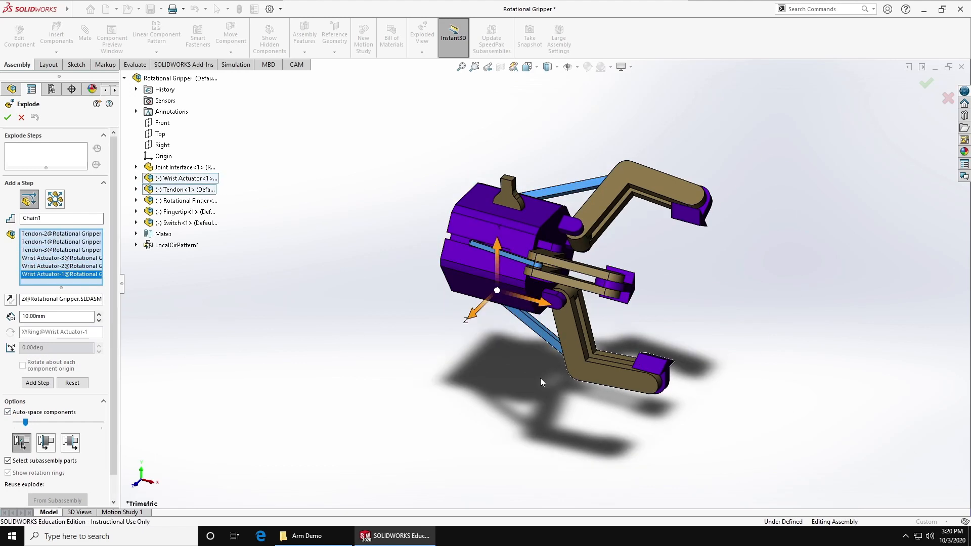
left_click_drag(512, 300, 50, 258)
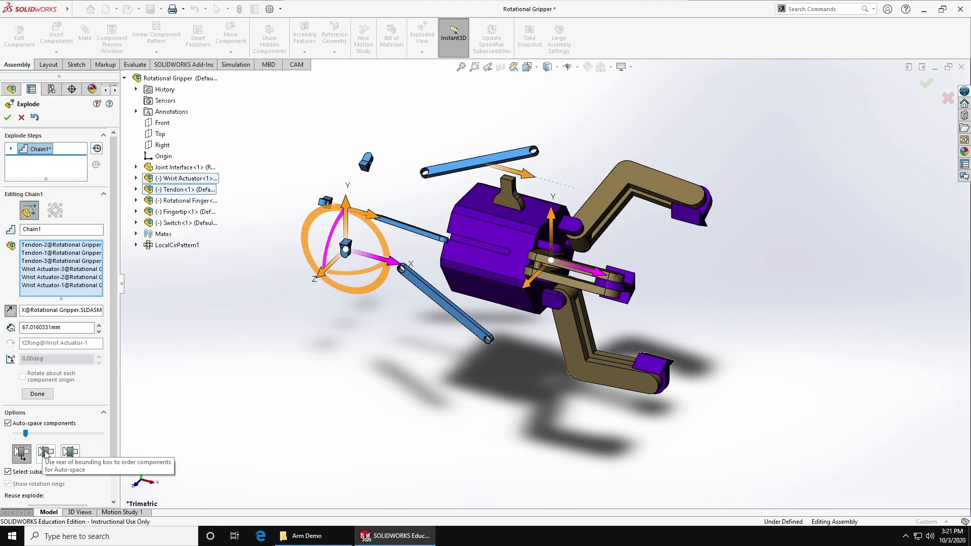
Try the rear-of-bounding-box ordering for the auto-spaced chain, return to the original ordering and finish the explode step
left_click(45, 454)
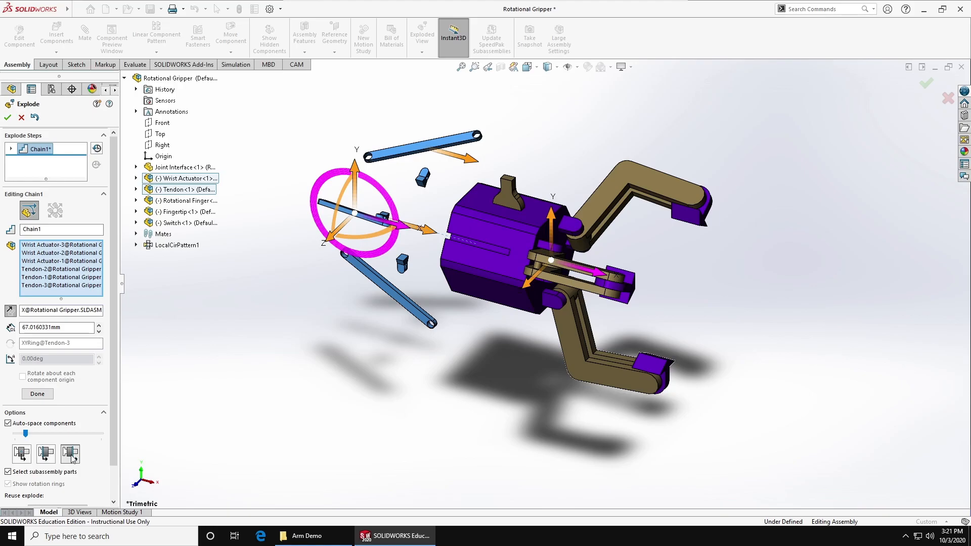
left_click(21, 453)
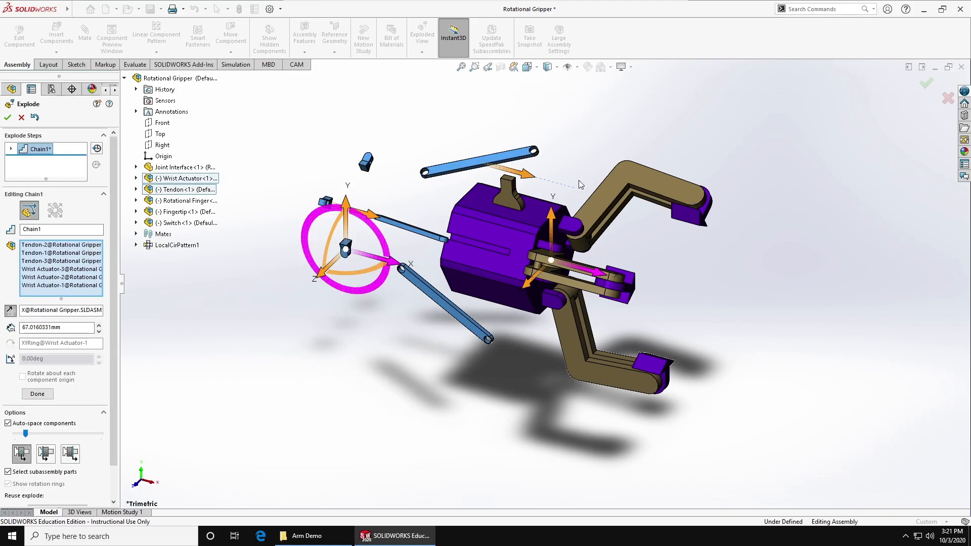
left_click(37, 394)
Add a radial explode step that moves the three rotational fingers with their fingertips outward about 39 mm
left_click(56, 211)
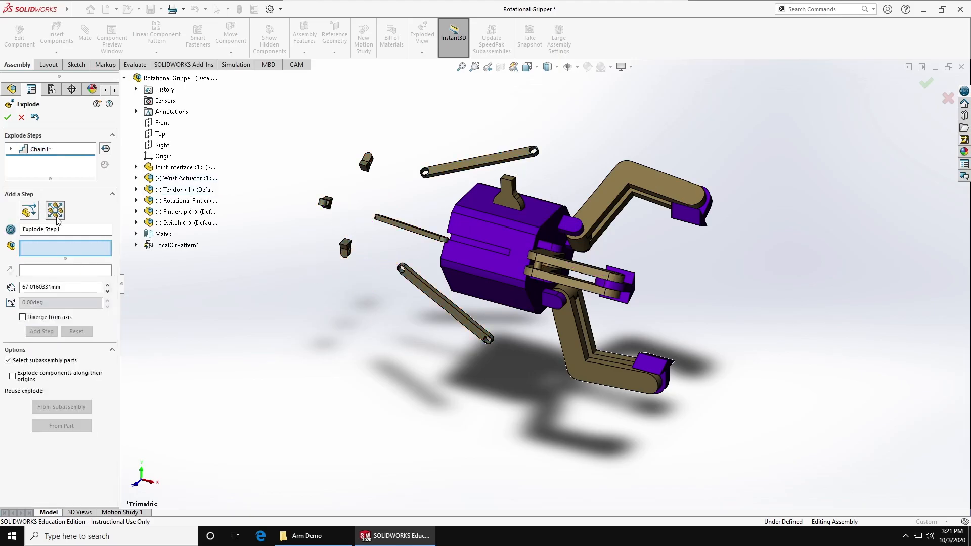
left_click(581, 275)
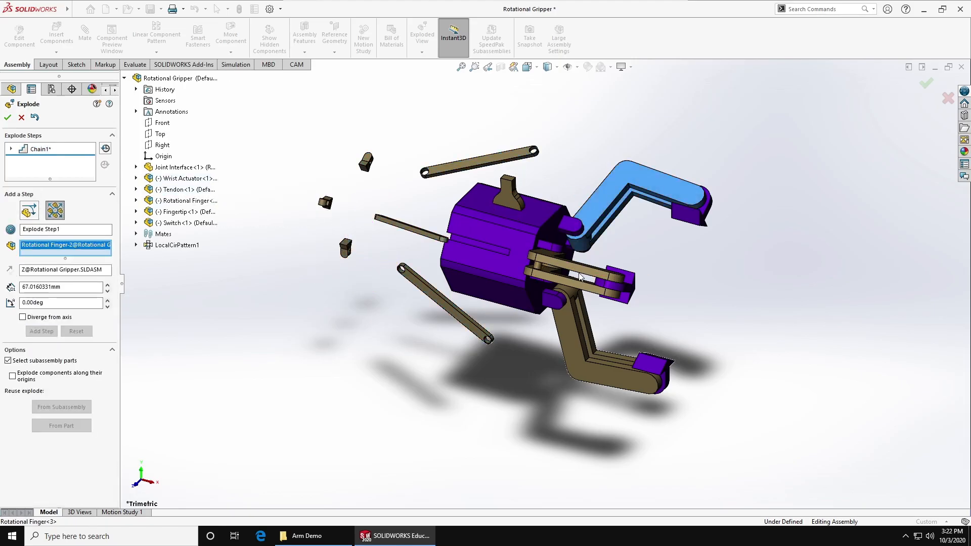
left_click(581, 266)
left_click(598, 367)
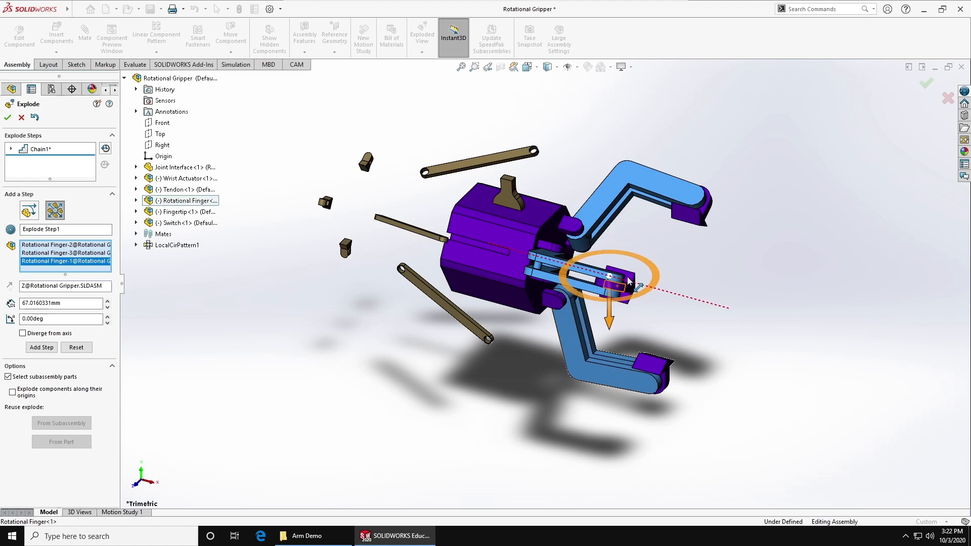
left_click(627, 281)
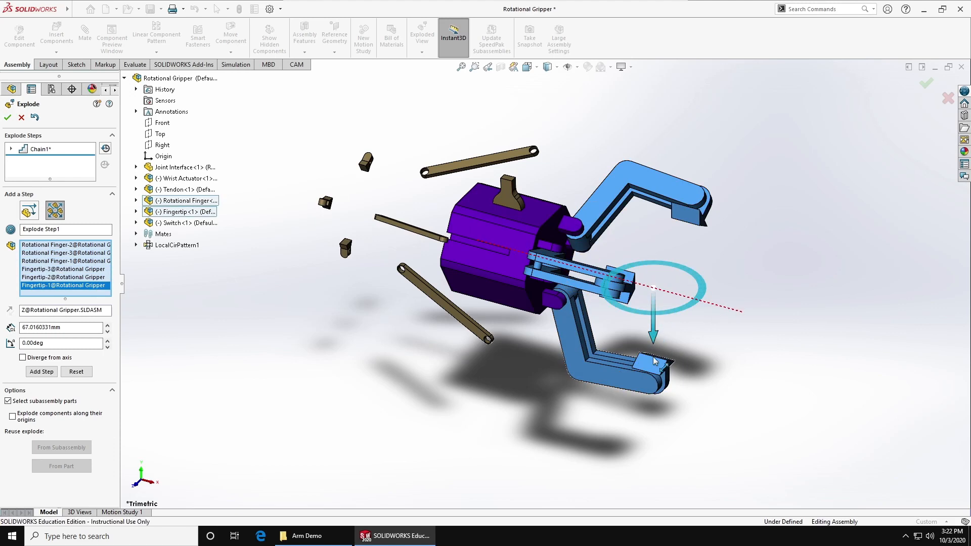
left_click_drag(653, 337, 648, 401)
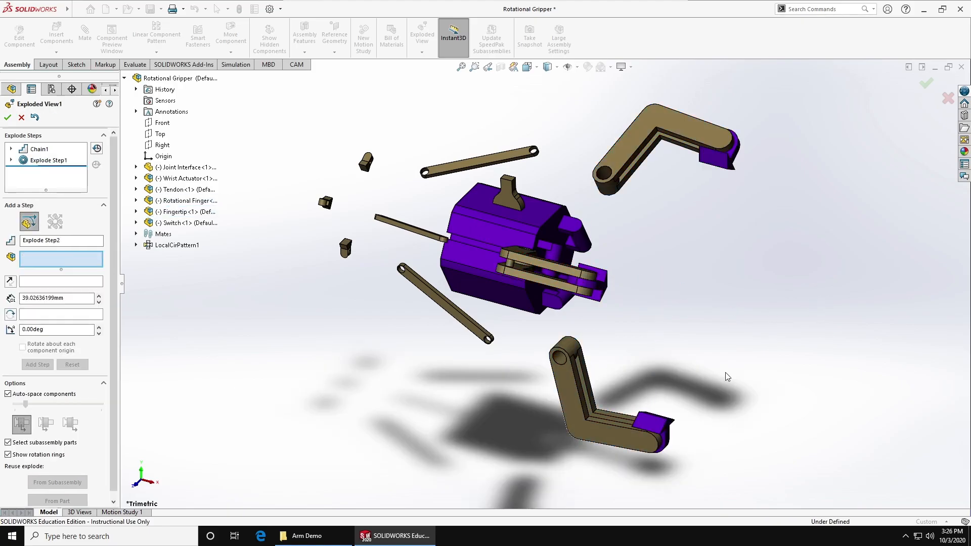
Explode the three fingertips about 17 mm off the finger ends as an auto-spaced chain
left_click(605, 288)
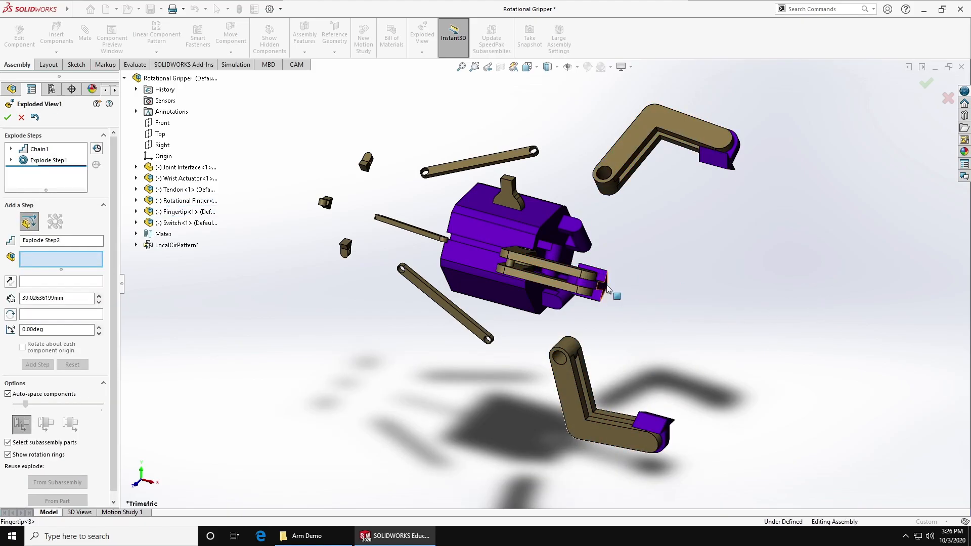
left_click(715, 158)
left_click(650, 424)
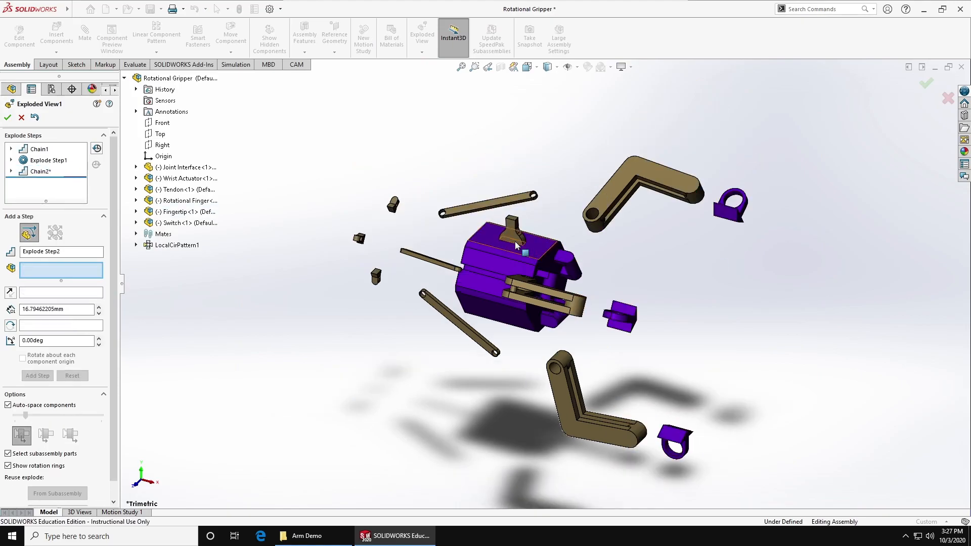
Explode the switch about 62 mm upward along Y from the gripper body and accept the exploded view
left_click(515, 239)
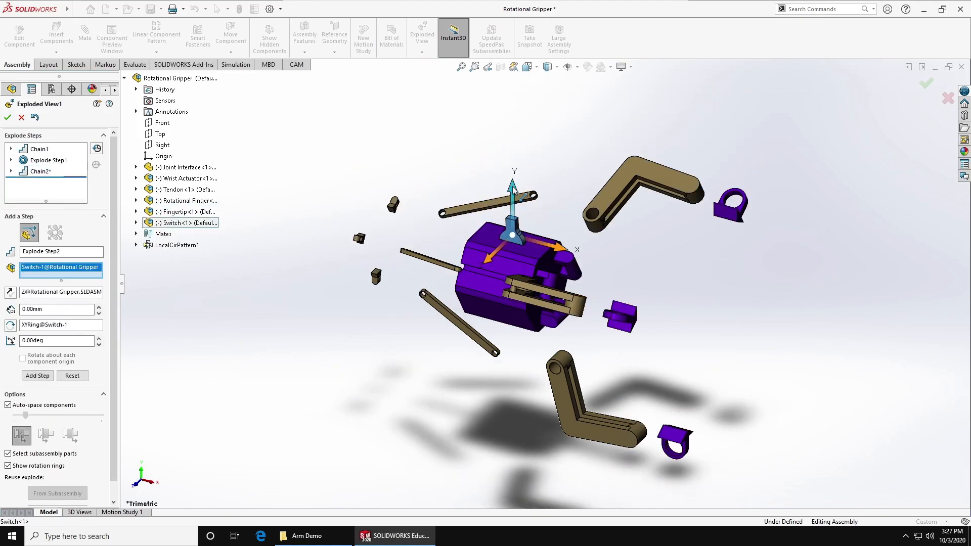
left_click_drag(513, 189, 512, 161)
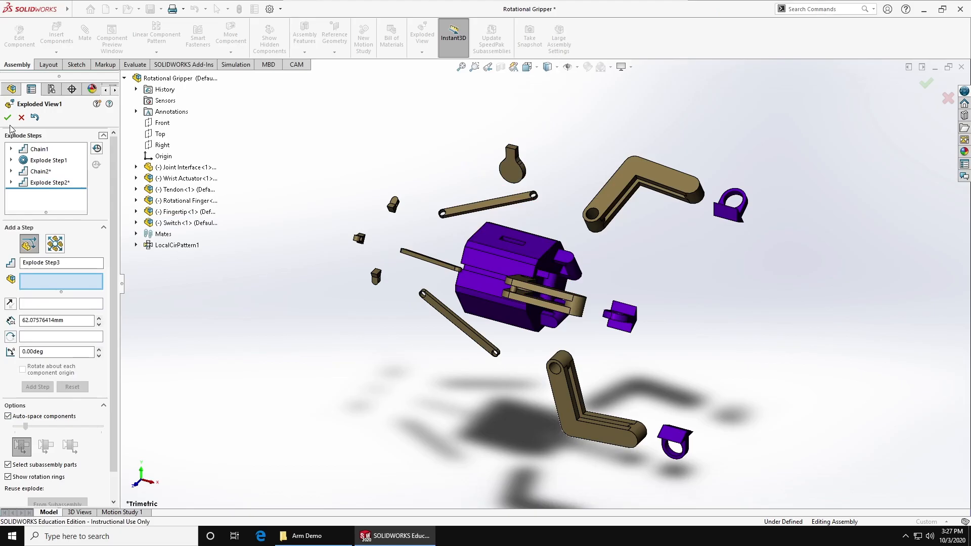
left_click(8, 118)
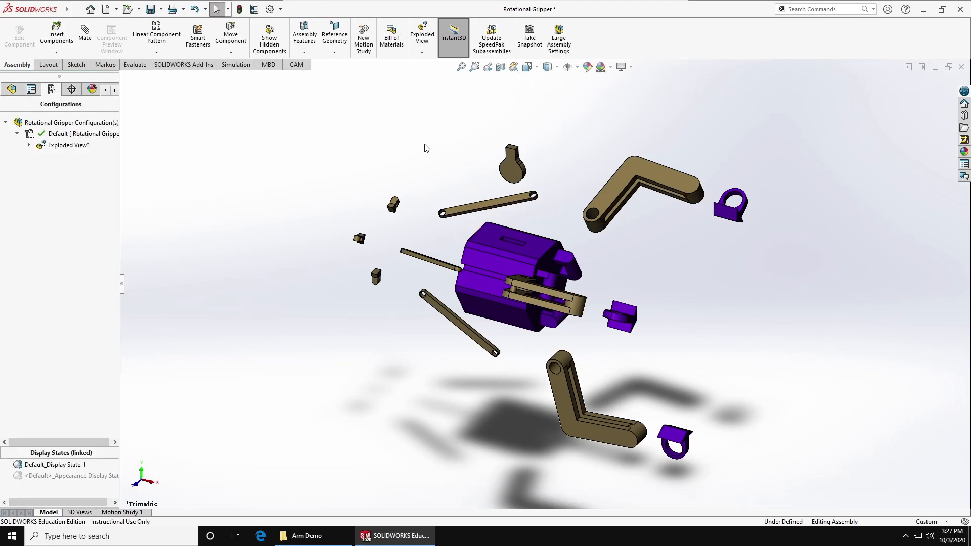
Start Smart Explode Lines and route Rotational Finger-2's line from its component origin, applying this to all instances of the finger
left_click(422, 52)
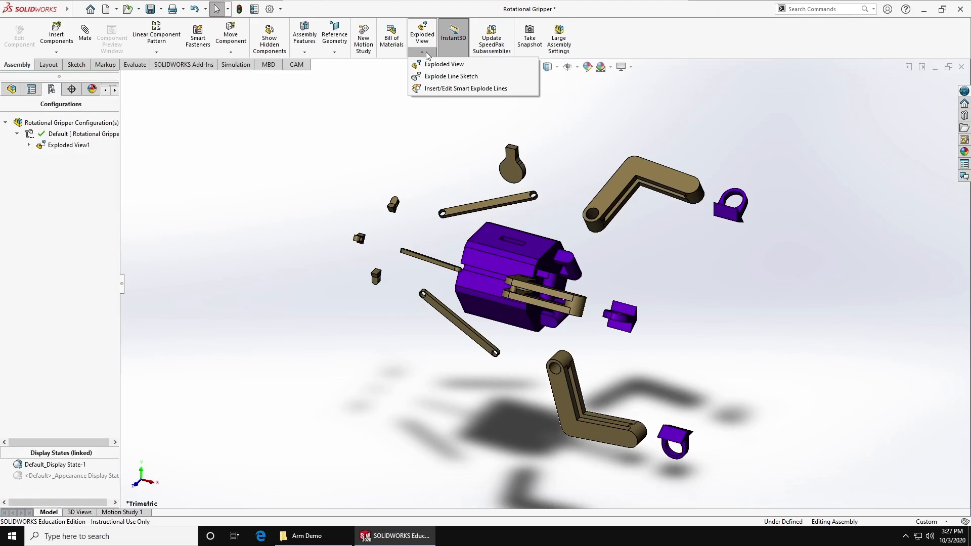
left_click(490, 91)
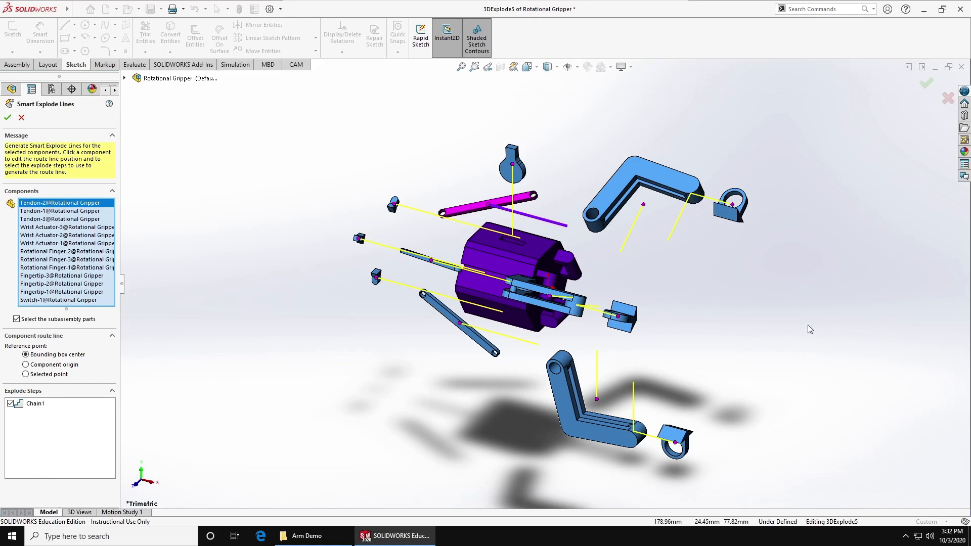
left_click(645, 207)
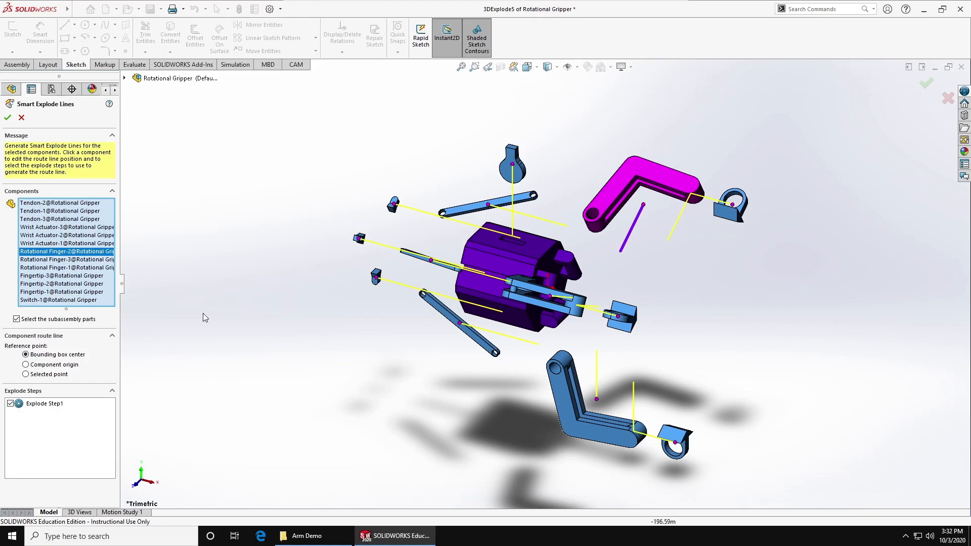
left_click(65, 365)
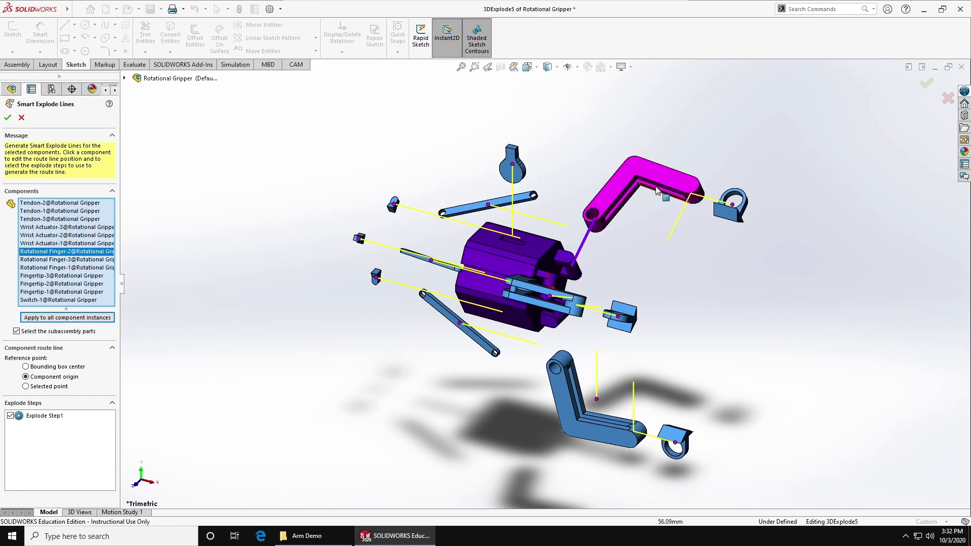
left_click(101, 318)
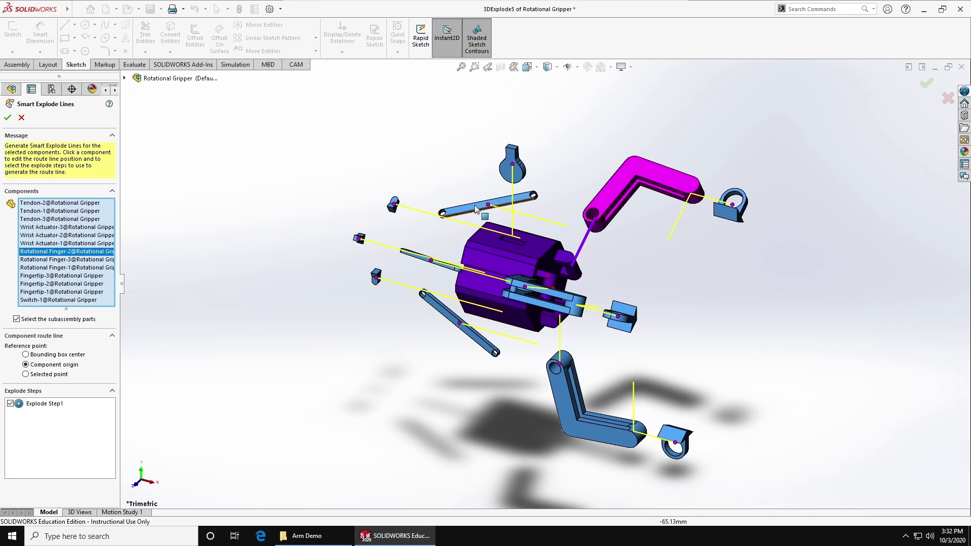
Remove the three fingertips and three tendons from the Smart Explode Lines components and accept the remaining lines
right_click(78, 278)
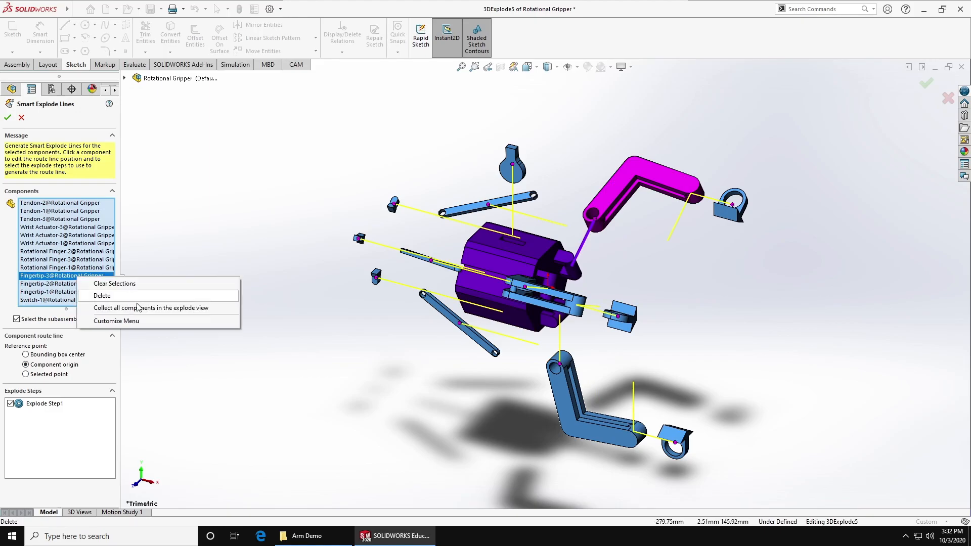
left_click(106, 296)
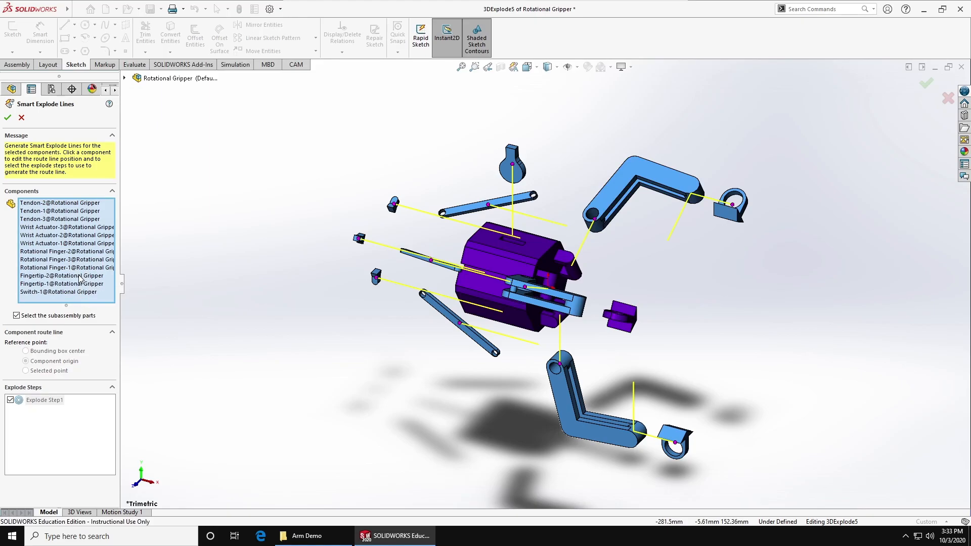
right_click(79, 277)
left_click(106, 294)
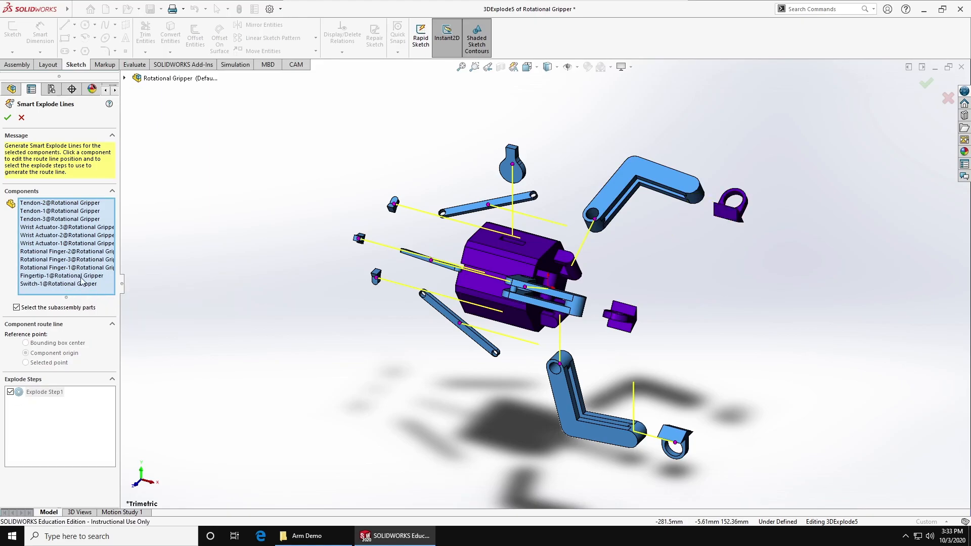
right_click(81, 278)
left_click(105, 295)
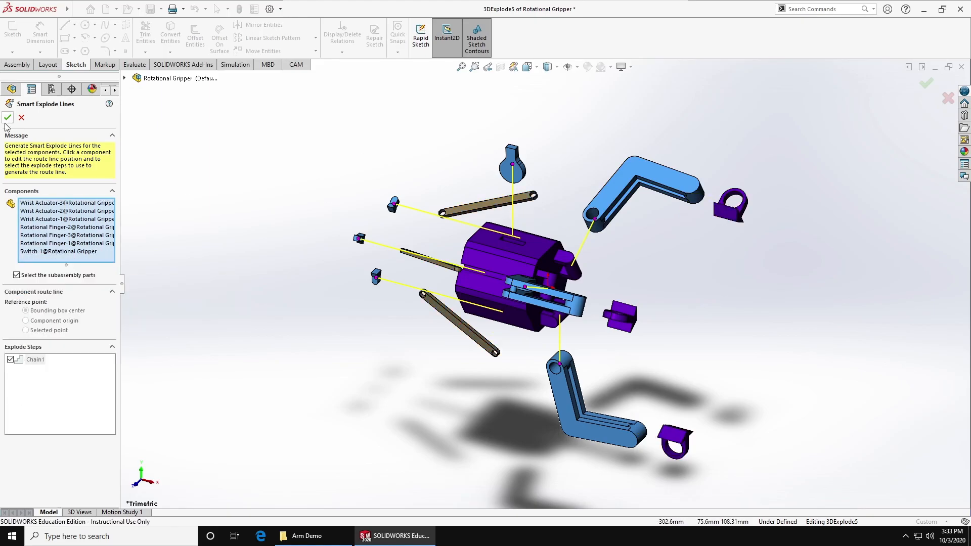
left_click(8, 118)
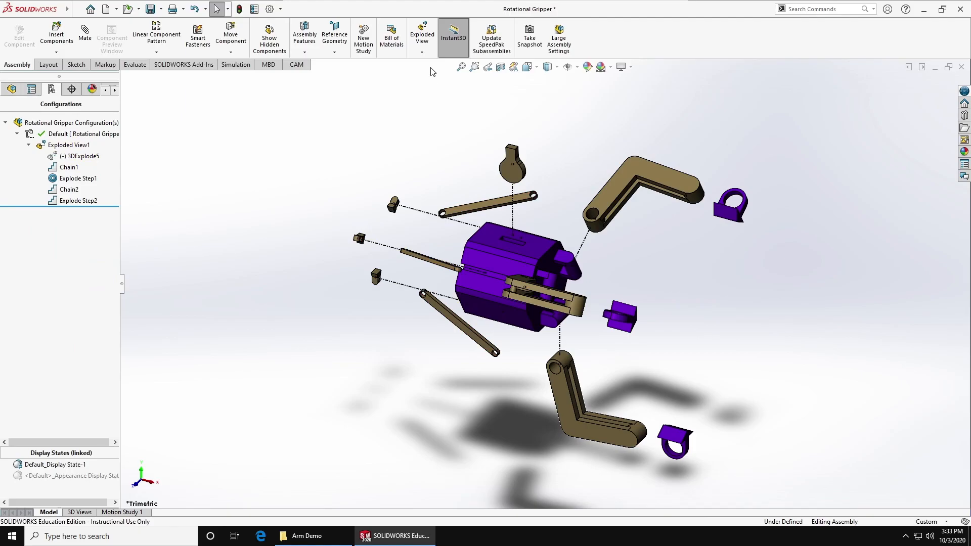
Start an explode line sketch and route a line from Tendon-1's end hole to Wrist Actuator-1's cylindrical face with Along XYZ off
left_click(422, 52)
left_click(421, 52)
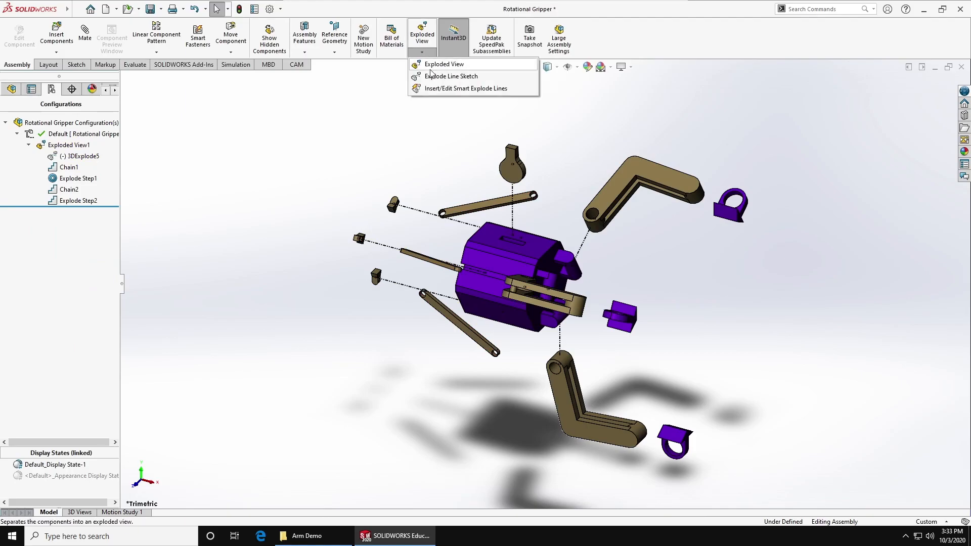
left_click(440, 77)
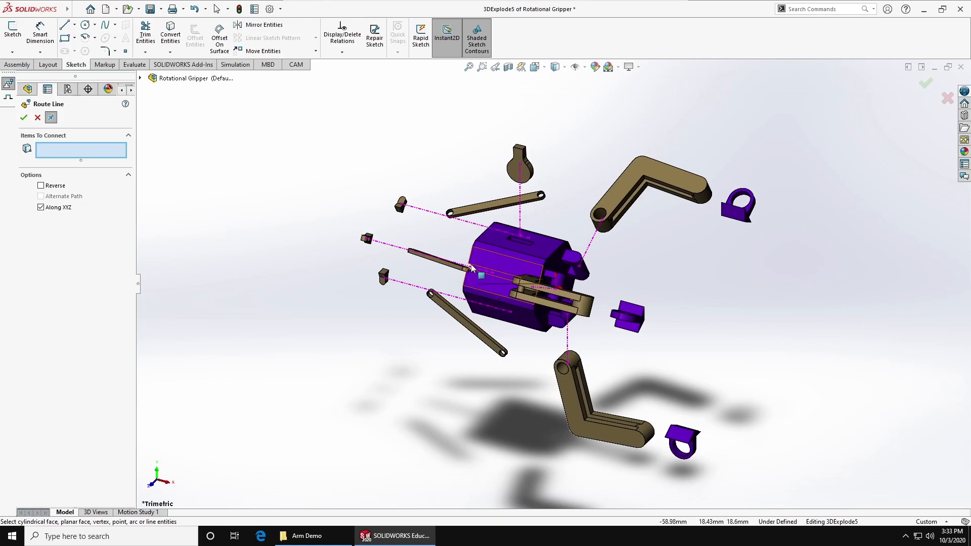
scroll(410, 288, "down", 5)
scroll(411, 289, "down", 5)
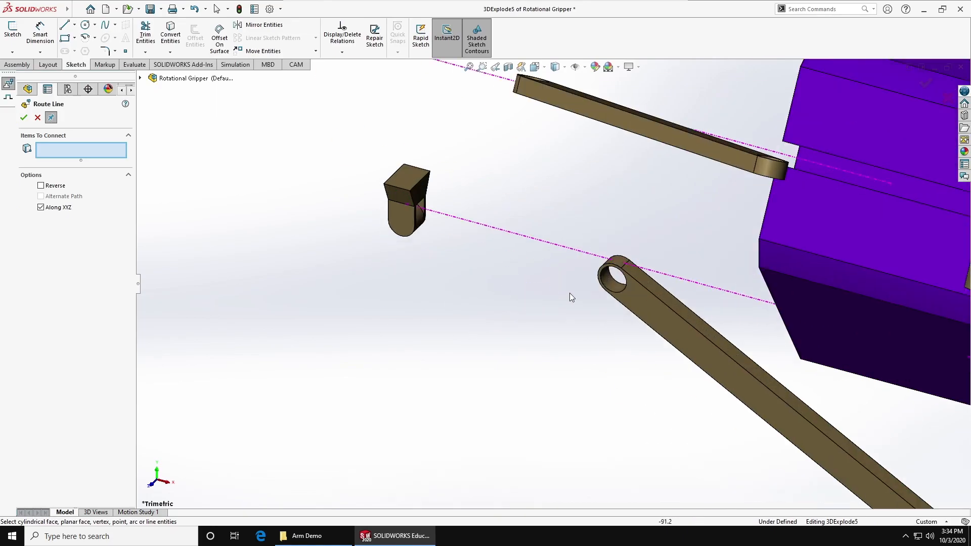
left_click(617, 281)
left_click(414, 221)
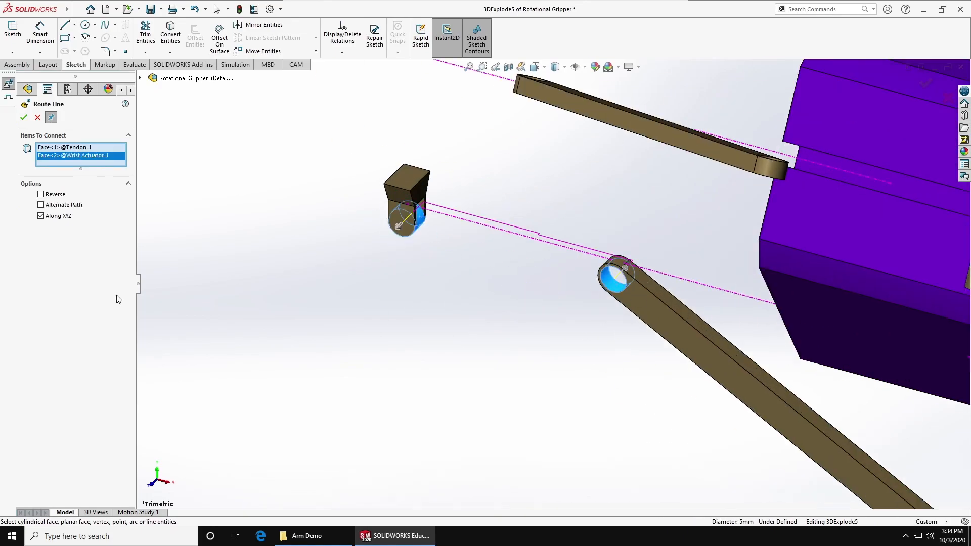
left_click(59, 219)
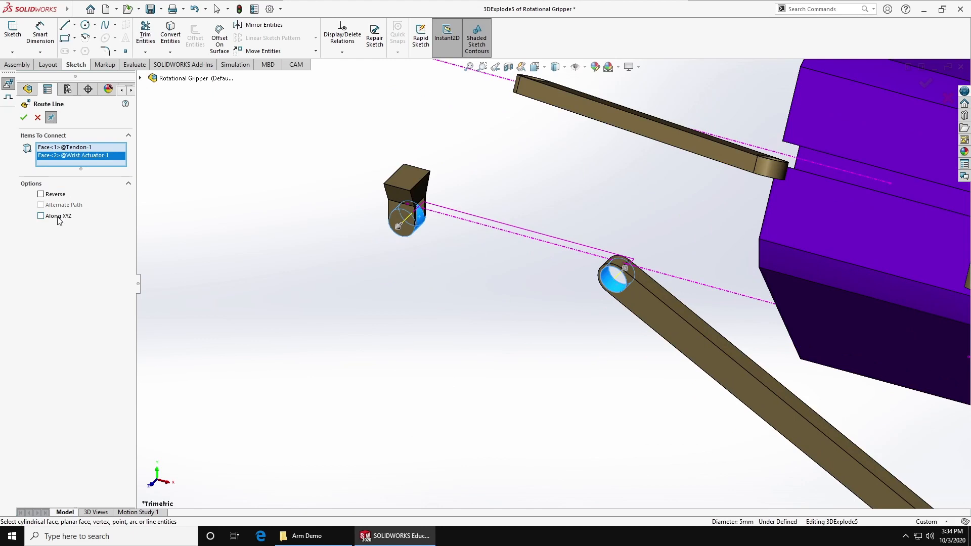
left_click(24, 117)
Route an explode line from Tendon-1's other end hole to Rotational Finger-1's inner pin with Along XYZ off
scroll(711, 426, "up", 5)
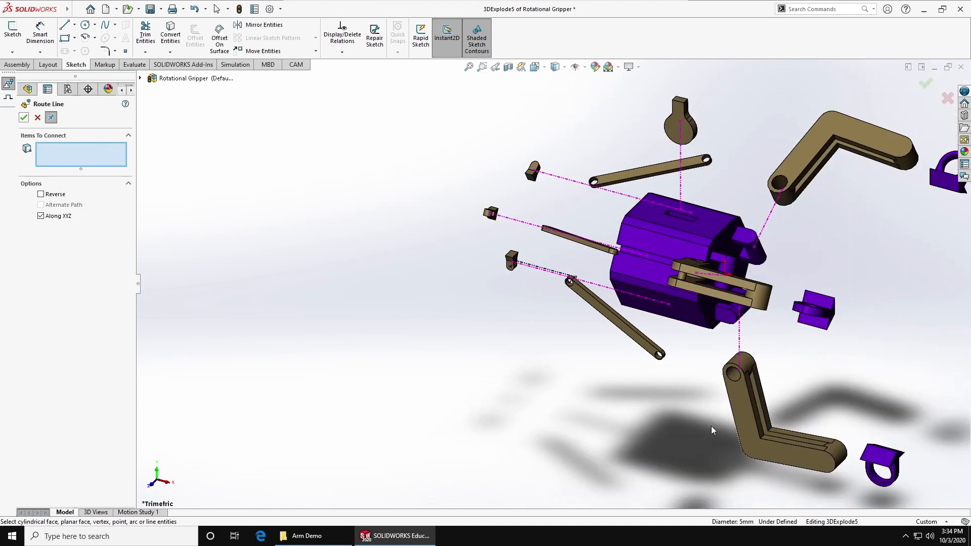
scroll(703, 399, "down", 10)
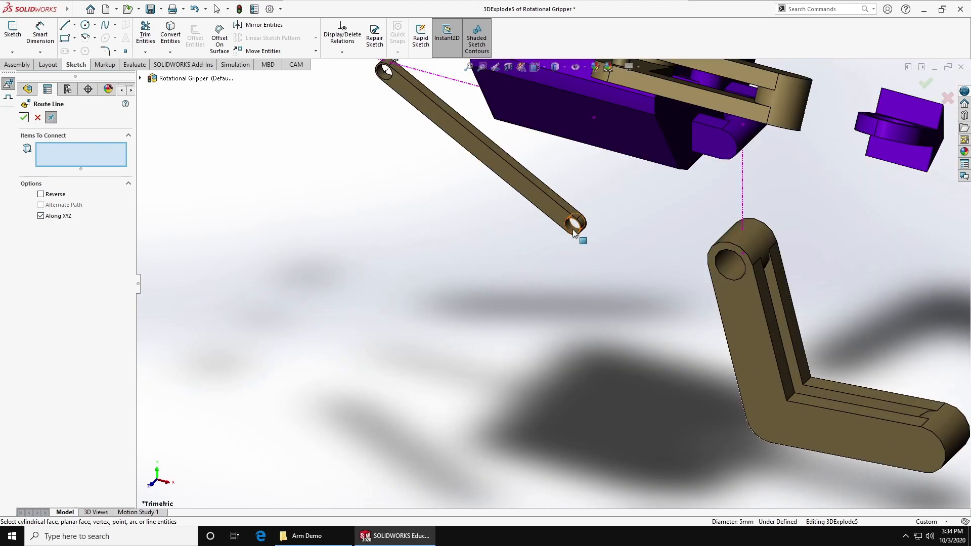
left_click(575, 235)
middle_click_drag(686, 380, 769, 406)
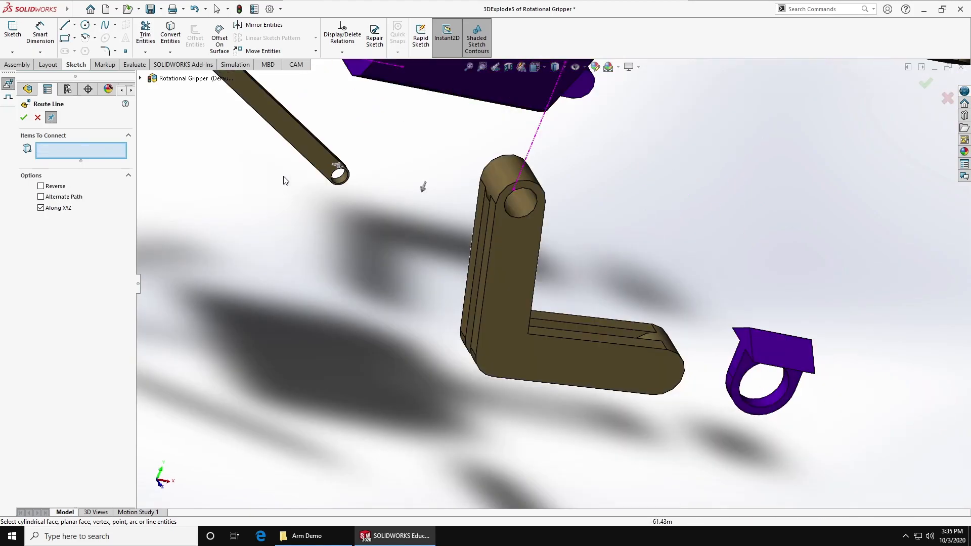
left_click(343, 180)
mouse_move(396, 283)
middle_mouse_down()
mouse_move(446, 312)
mouse_move(419, 324)
middle_mouse_up()
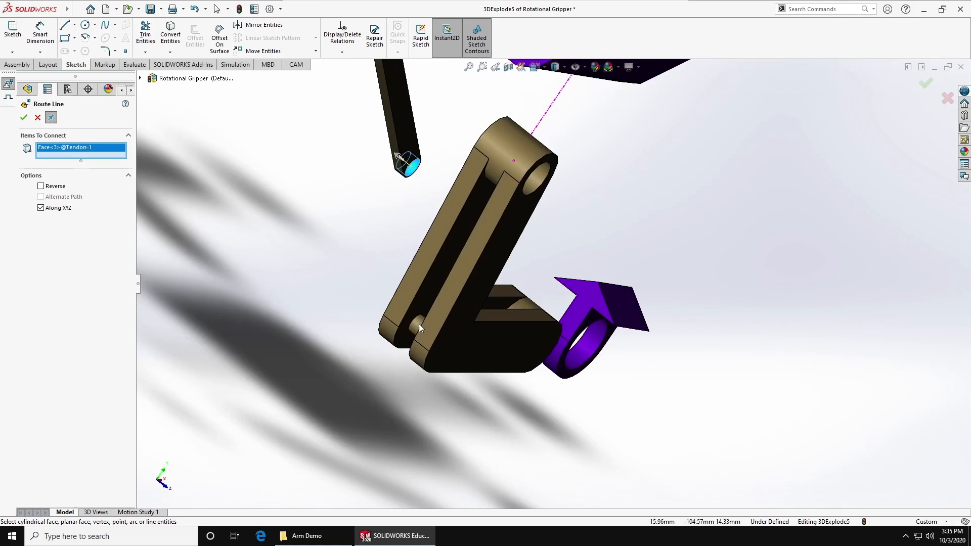
left_click(418, 324)
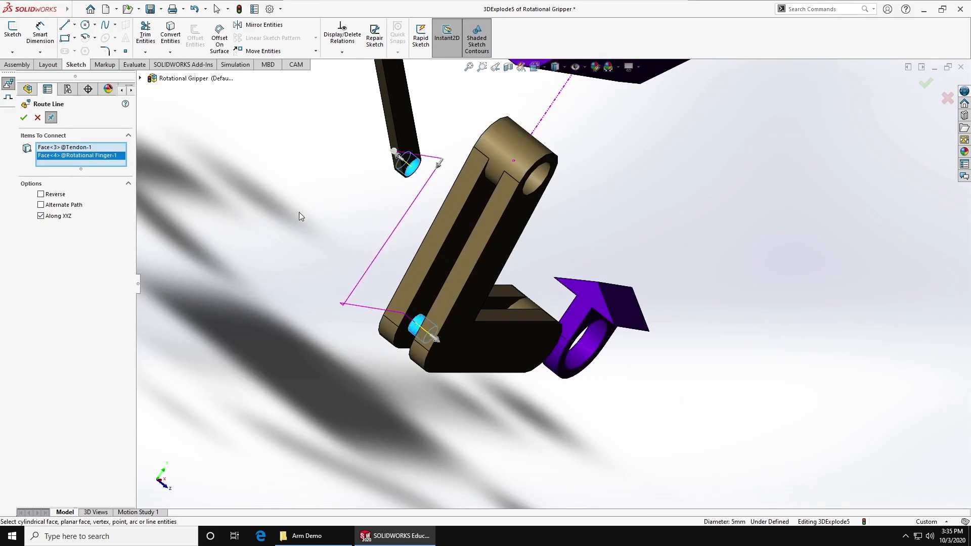
middle_click_drag(300, 217, 267, 216)
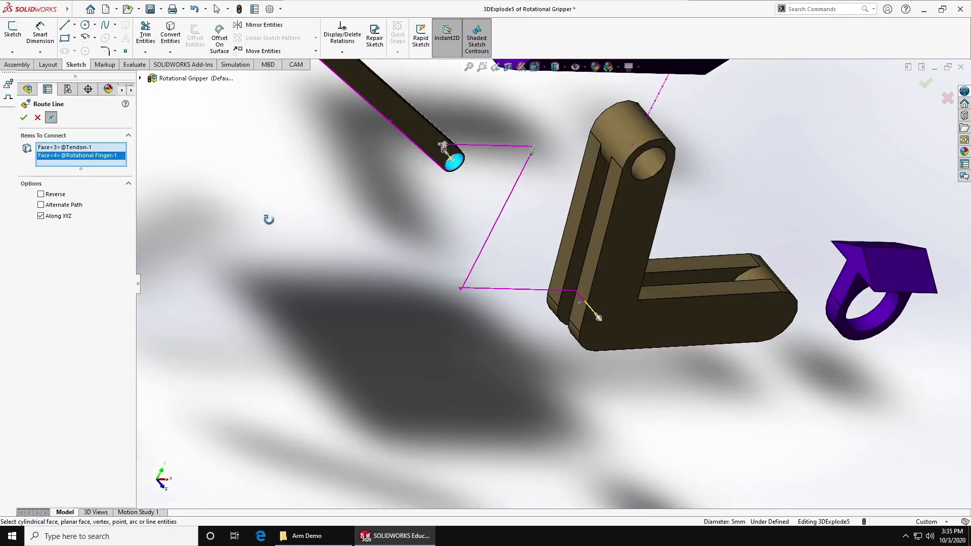
left_click(41, 216)
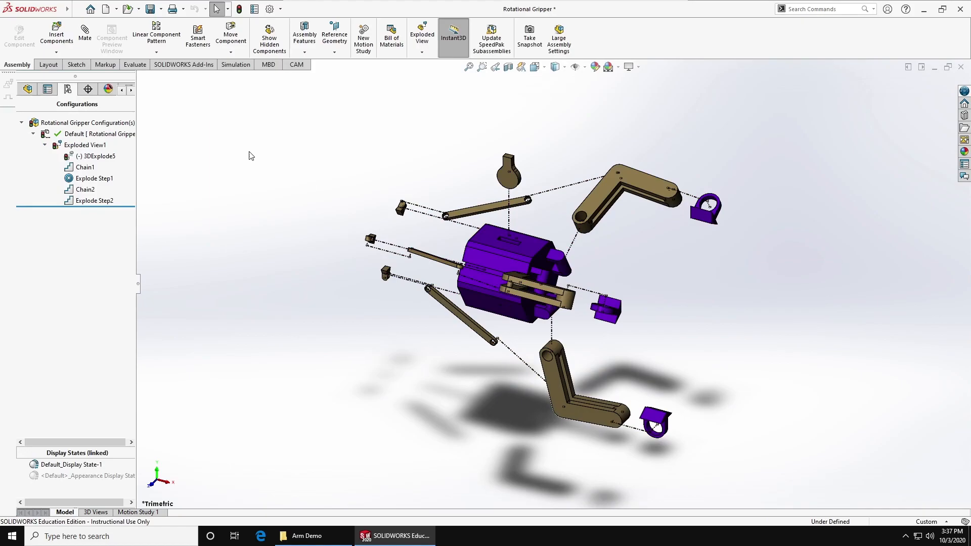
Save the Rotational Gripper assembly, switch to the Arm assembly and rebuild it
key("ctrl+s")
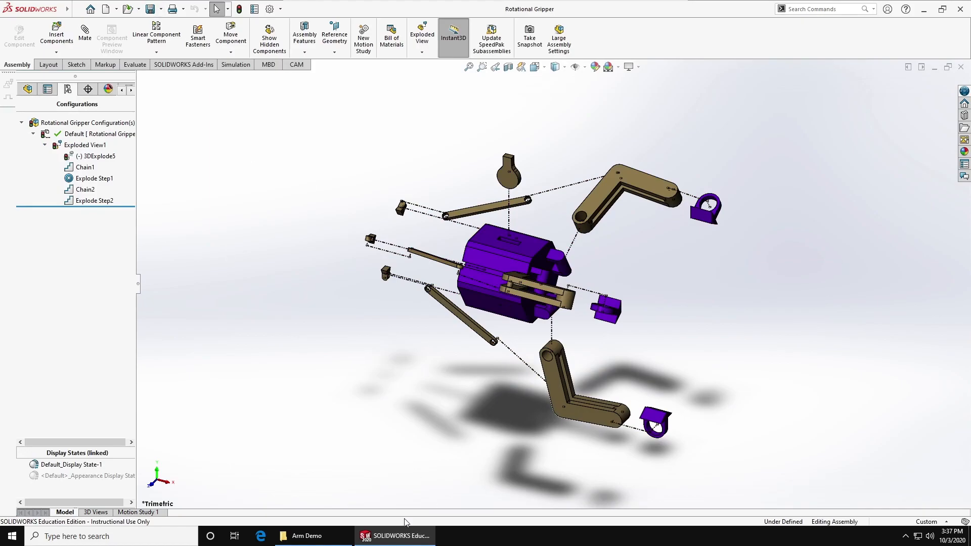
mouse_move(384, 539)
left_click(346, 498)
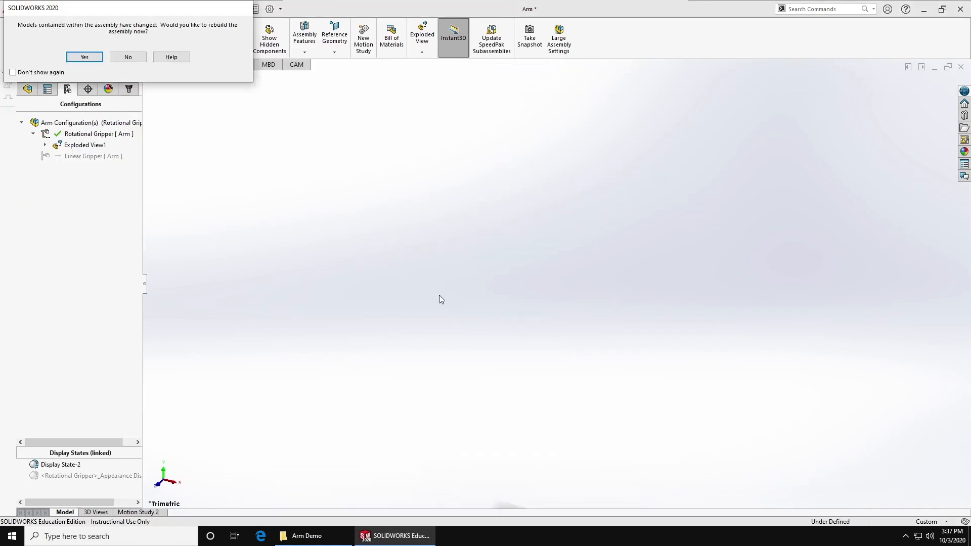
key("Return")
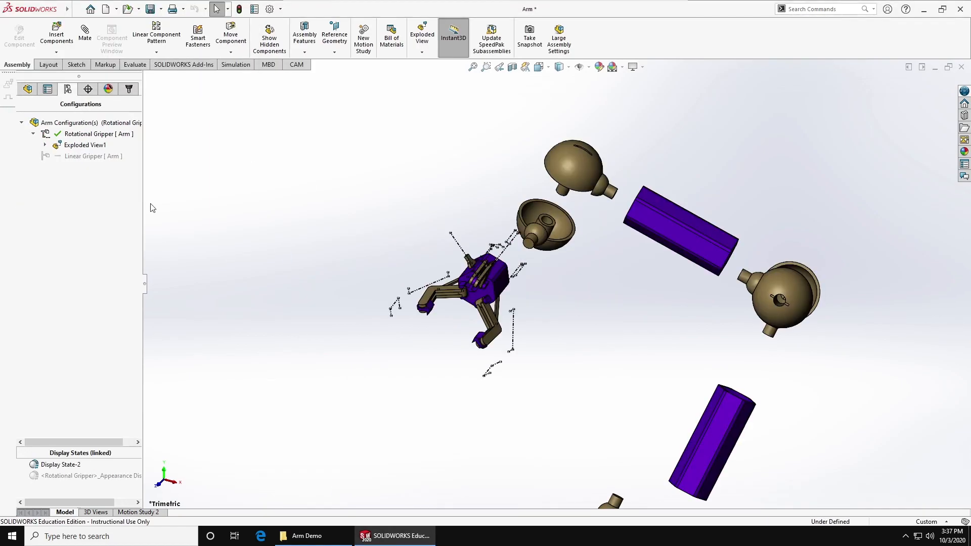
Edit the arm's Exploded View1 and reuse the Rotational Gripper's explode steps from its subassembly
right_click(89, 146)
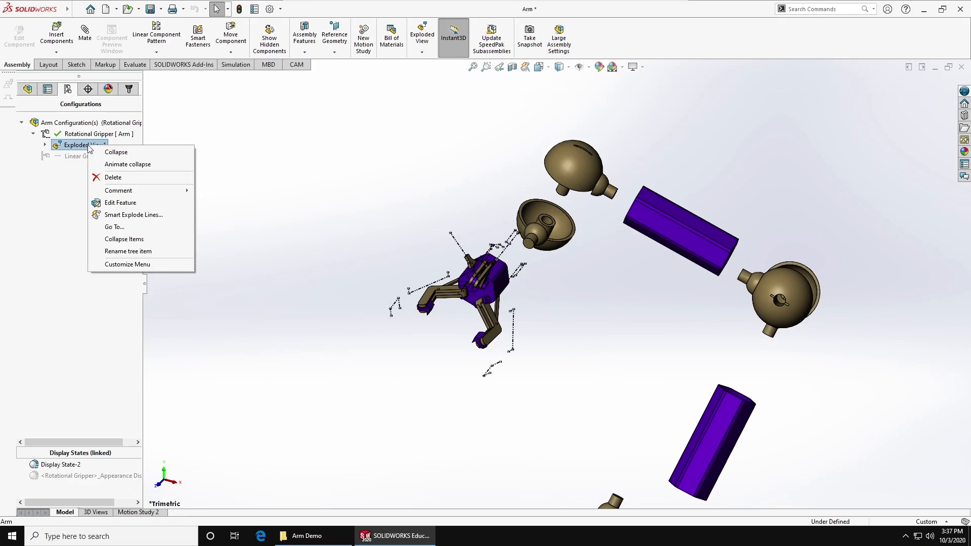
left_click(131, 203)
left_click(496, 288)
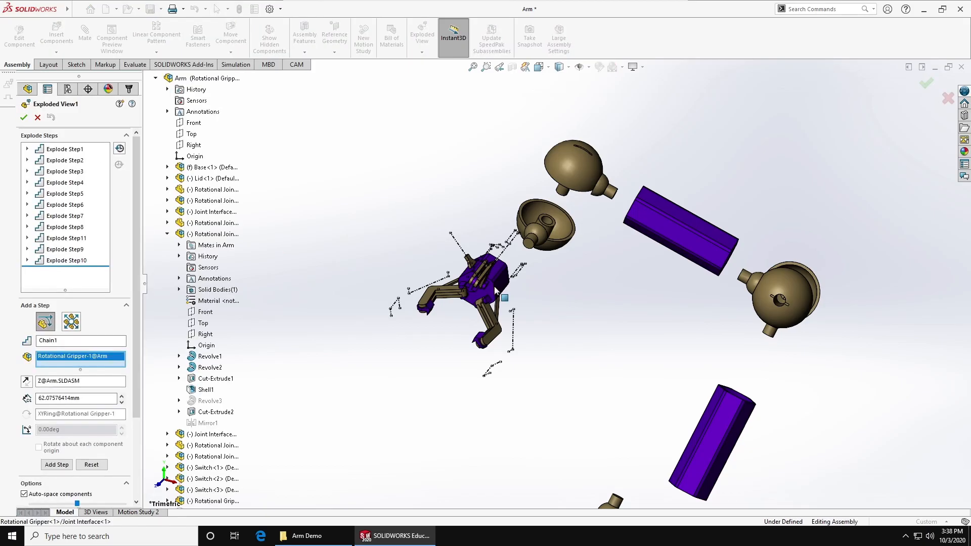
left_click_drag(138, 243, 128, 394)
left_click(66, 475)
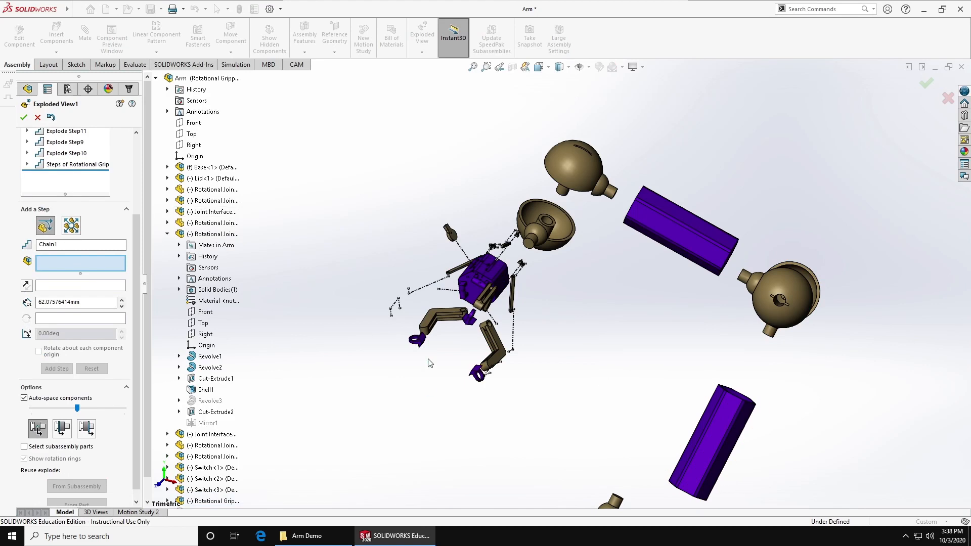
Delete the reused Rotational Gripper explode steps from the arm's exploded view
scroll(537, 317, "up", 3)
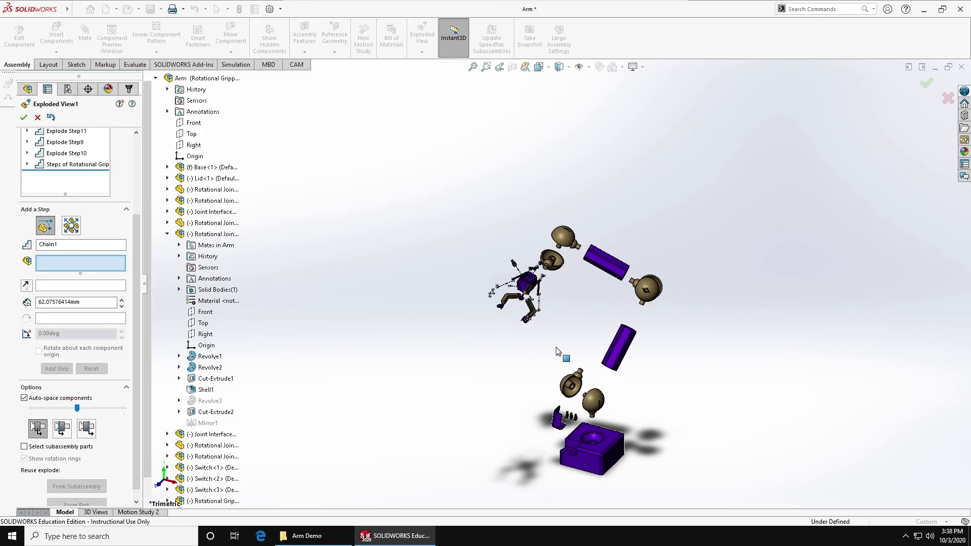
right_click(62, 165)
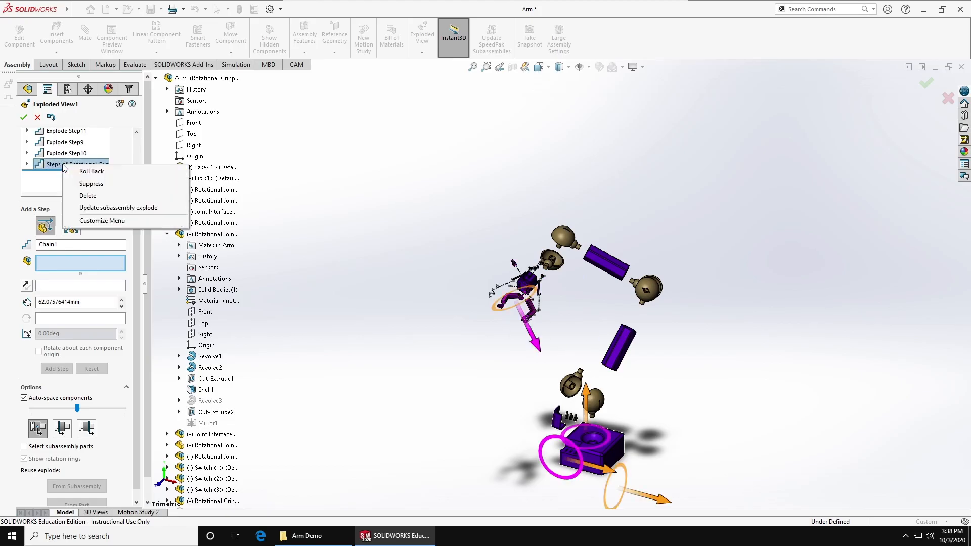
left_click(89, 196)
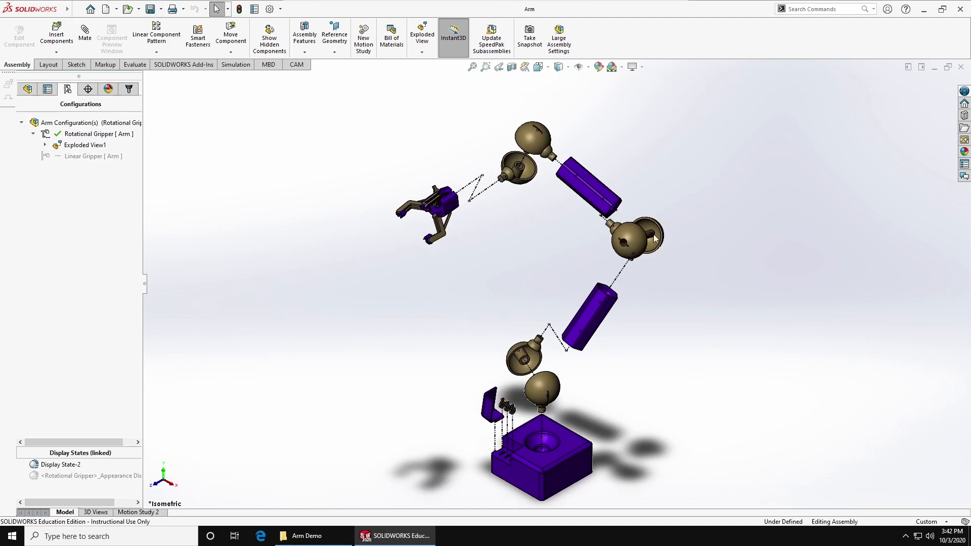
Create a new drawing with a custom sheet size 8.5" wide and 11" high
left_click(106, 9)
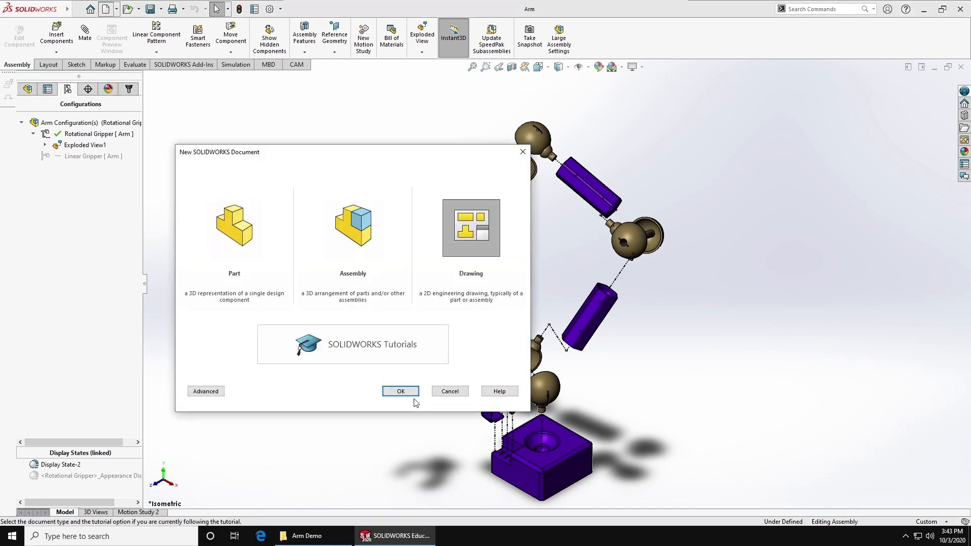
left_click(403, 392)
left_click(403, 313)
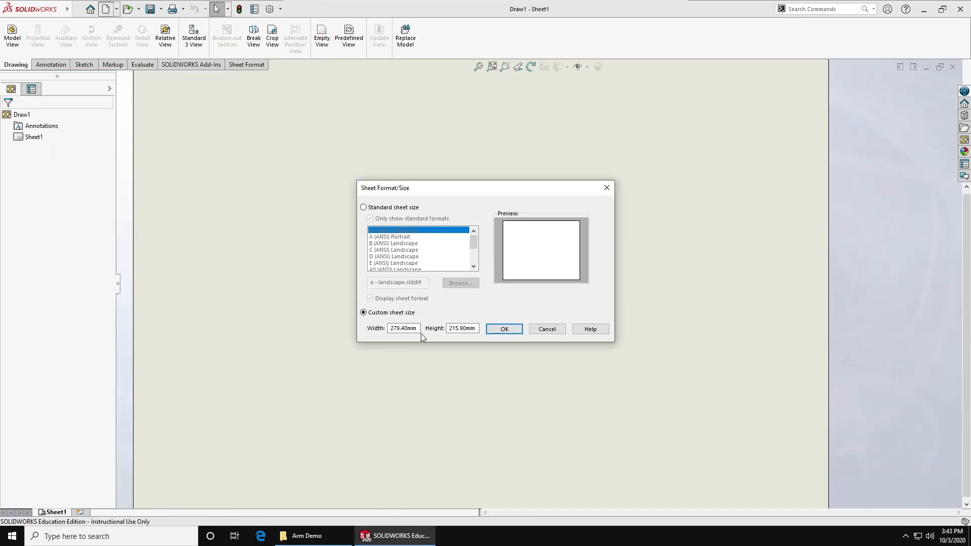
type("8.5\"")
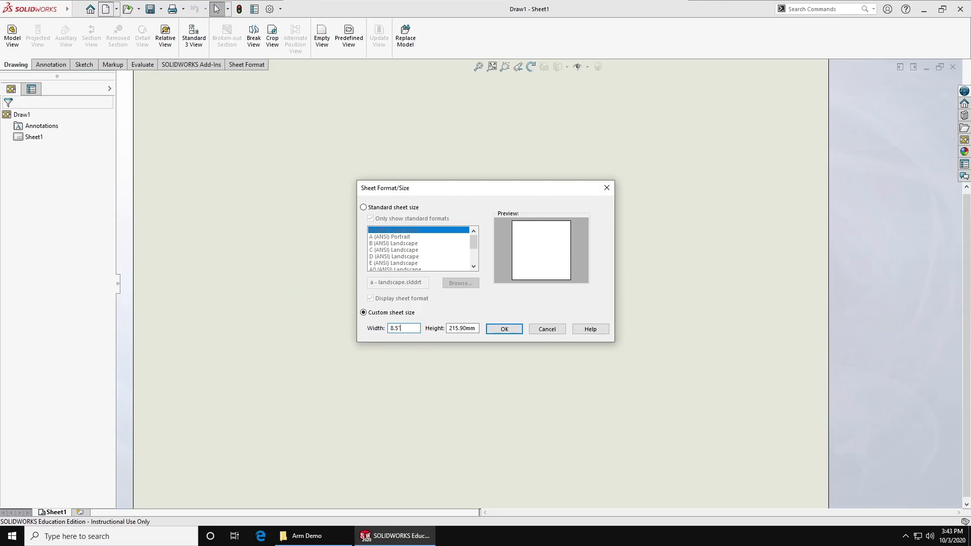
key("Tab")
type("11")
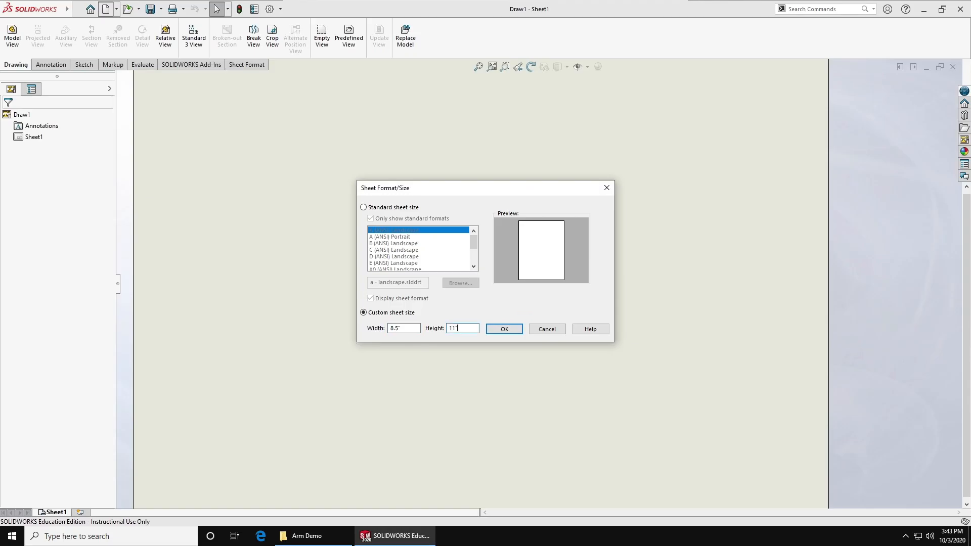
left_click(502, 334)
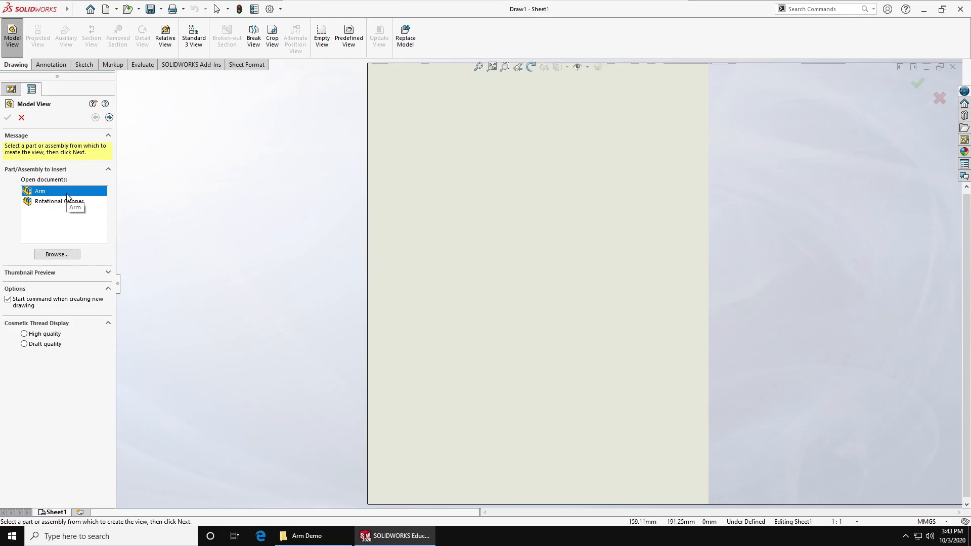
Place a Trimetric, Shaded With Edges view of the Arm near the sheet's centre, using the Rotational Gripper configuration in exploded state Exploded View1
left_click(108, 117)
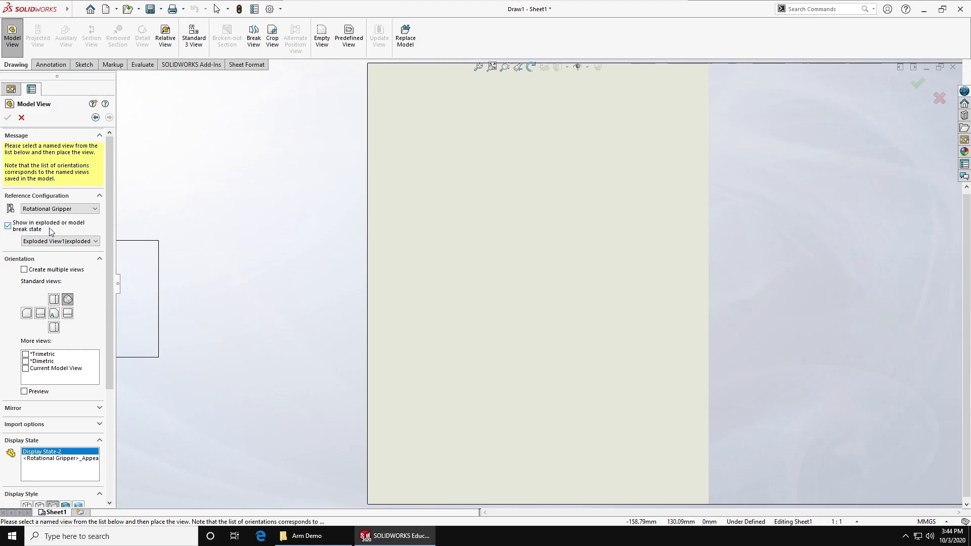
left_click(62, 244)
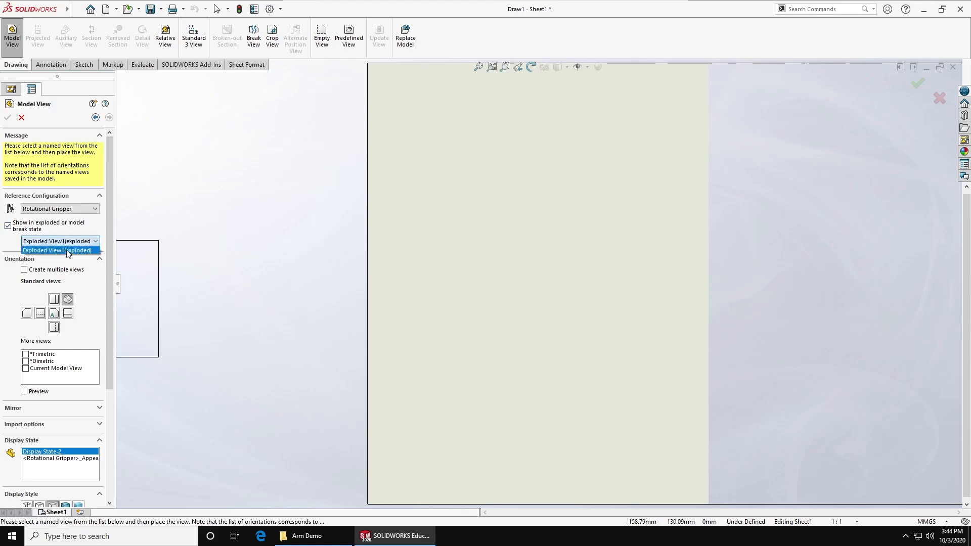
left_click(68, 251)
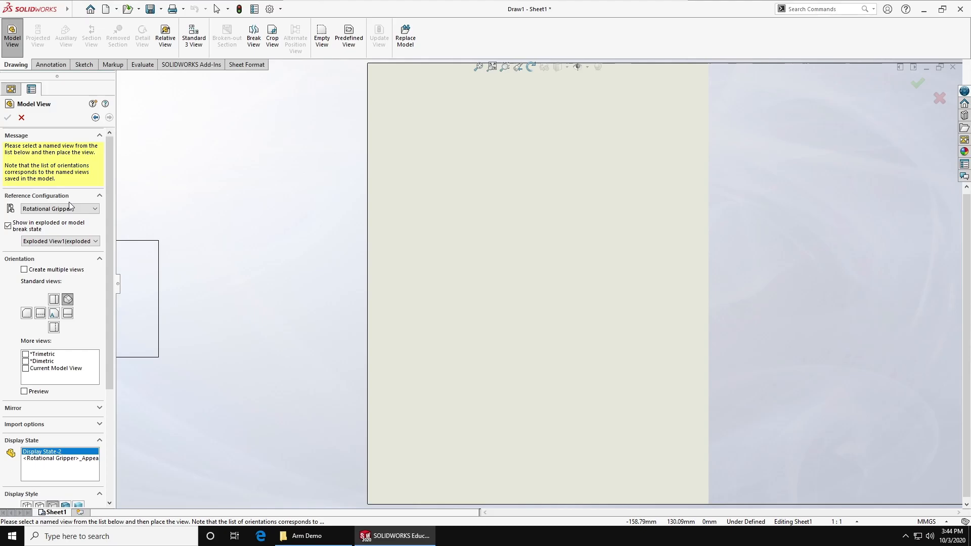
left_click(26, 355)
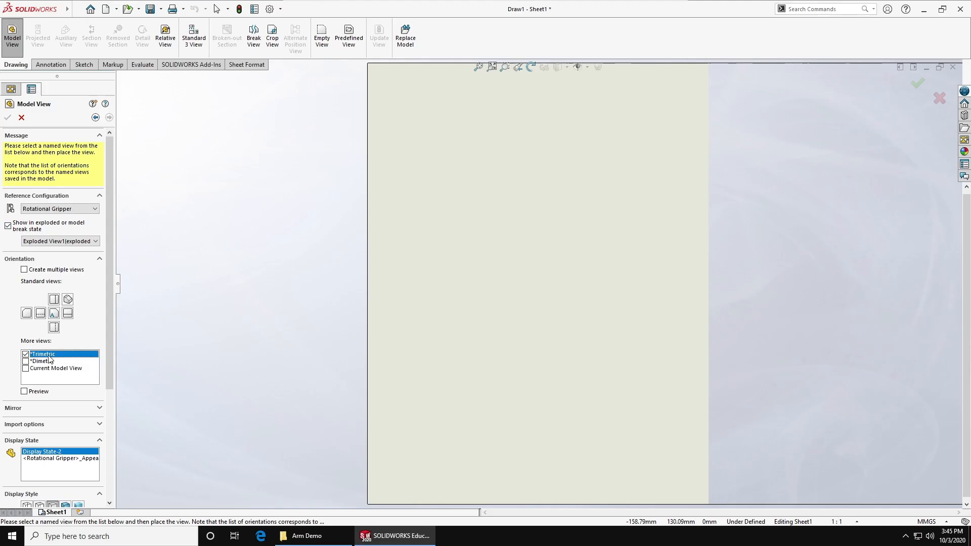
scroll(108, 389, "down", 5)
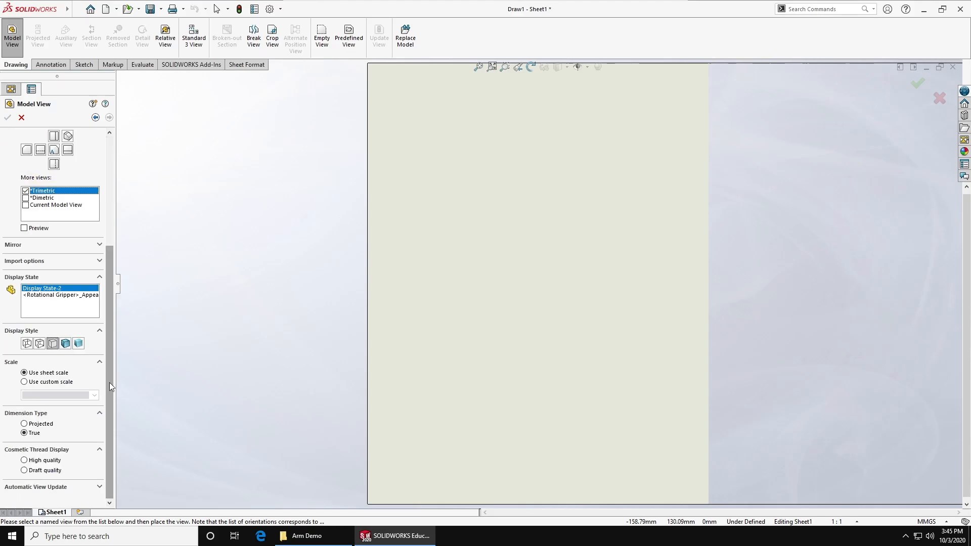
left_click(67, 346)
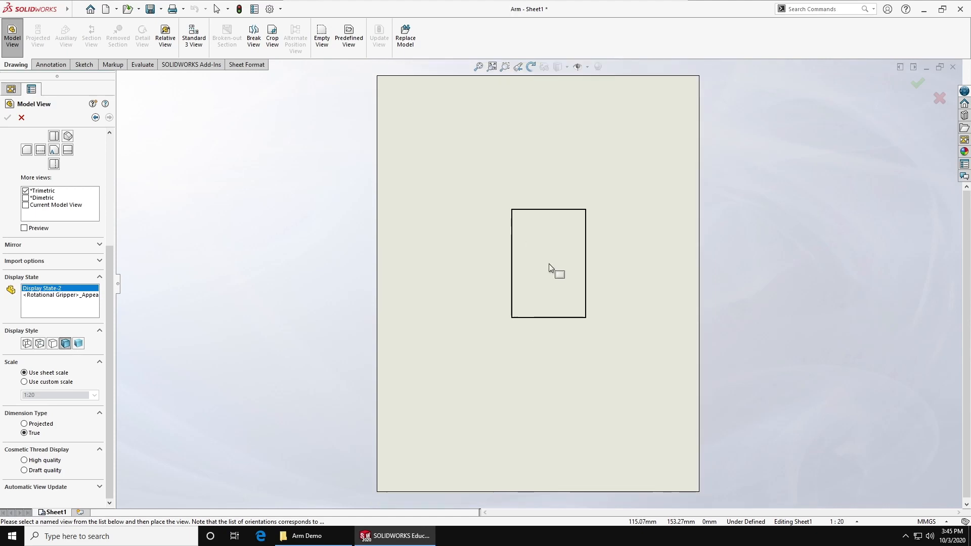
left_click(550, 271)
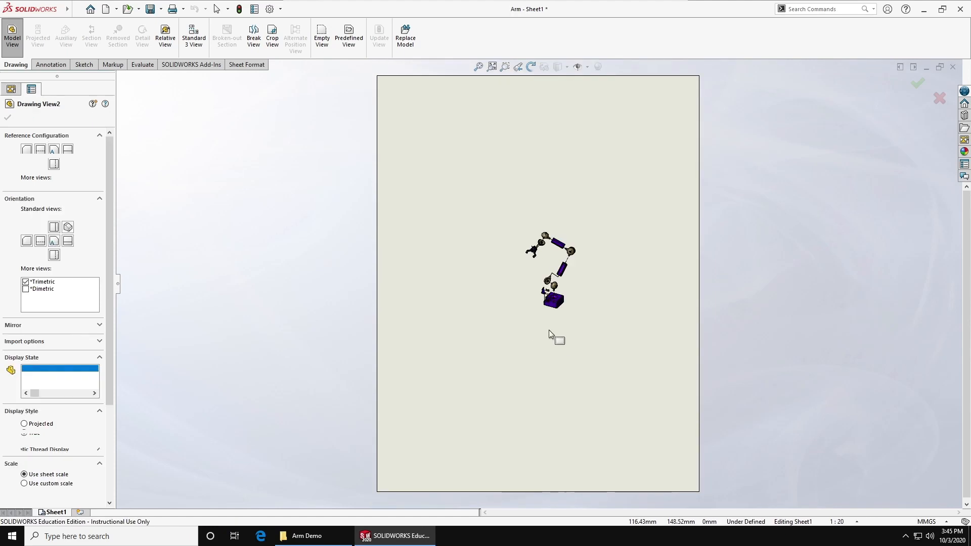
left_click(448, 183)
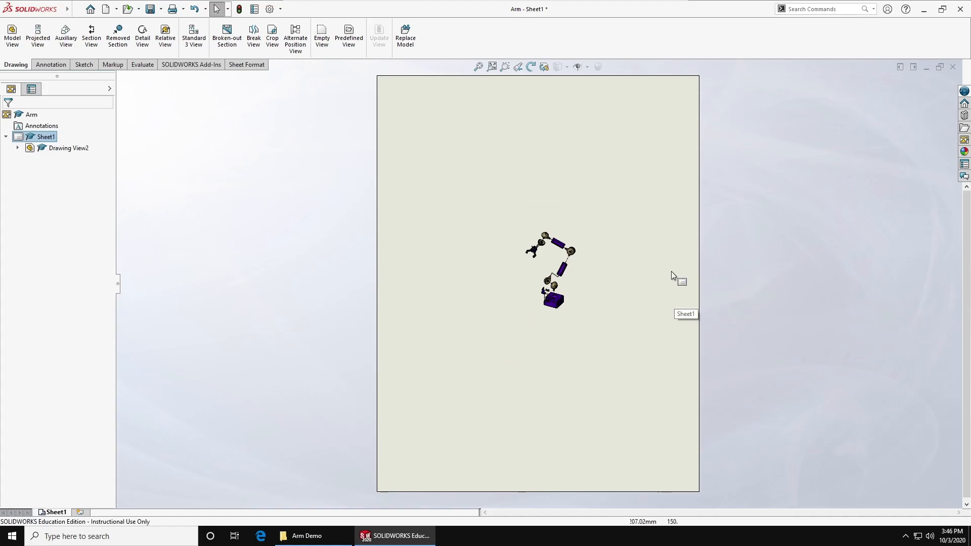
Set the arm view's custom scale to 1:8
left_click(580, 280)
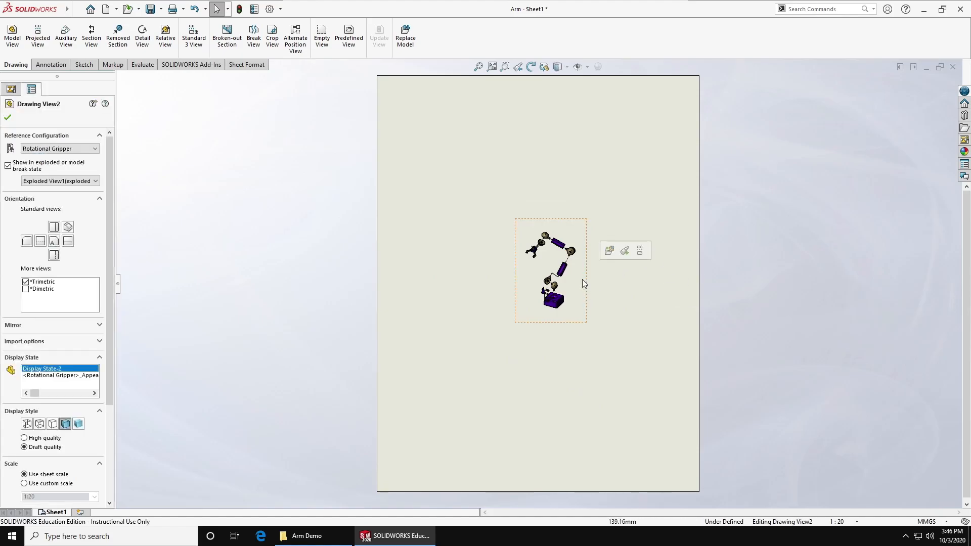
scroll(60, 389, "down", 3)
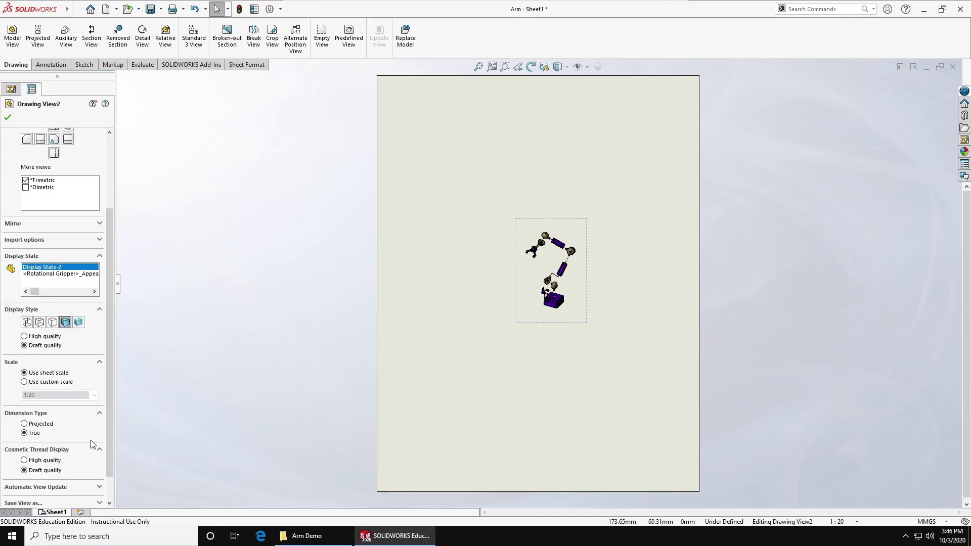
left_click(64, 382)
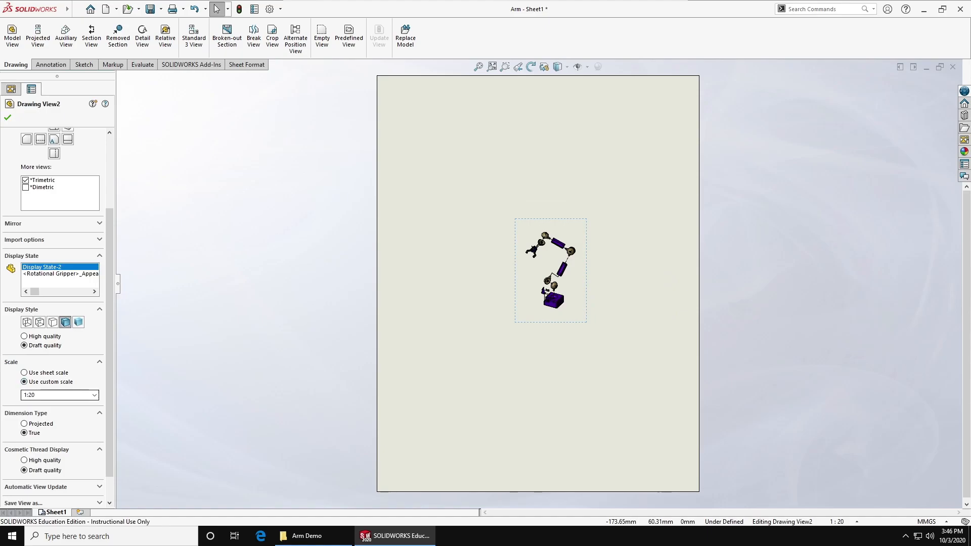
left_click_drag(55, 395, 16, 404)
type("1:8")
key("Tab")
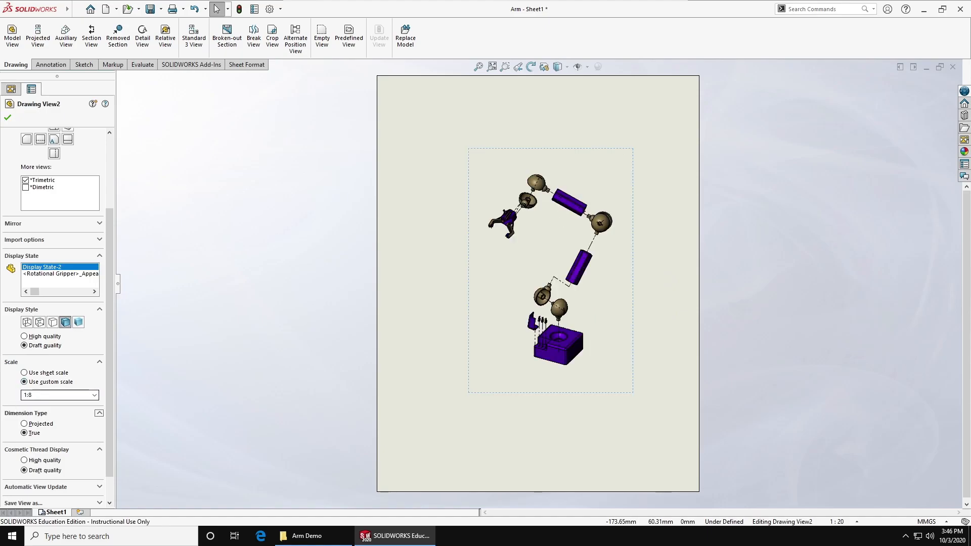
left_click(727, 242)
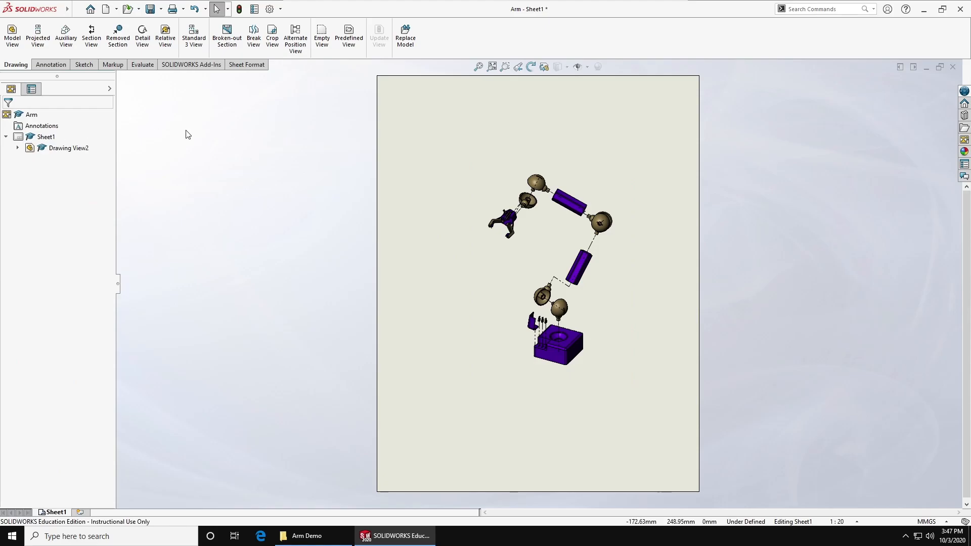
Review the scale and custom sheet size in Sheet1's properties, leaving them without applying changes
right_click(30, 136)
left_click(75, 242)
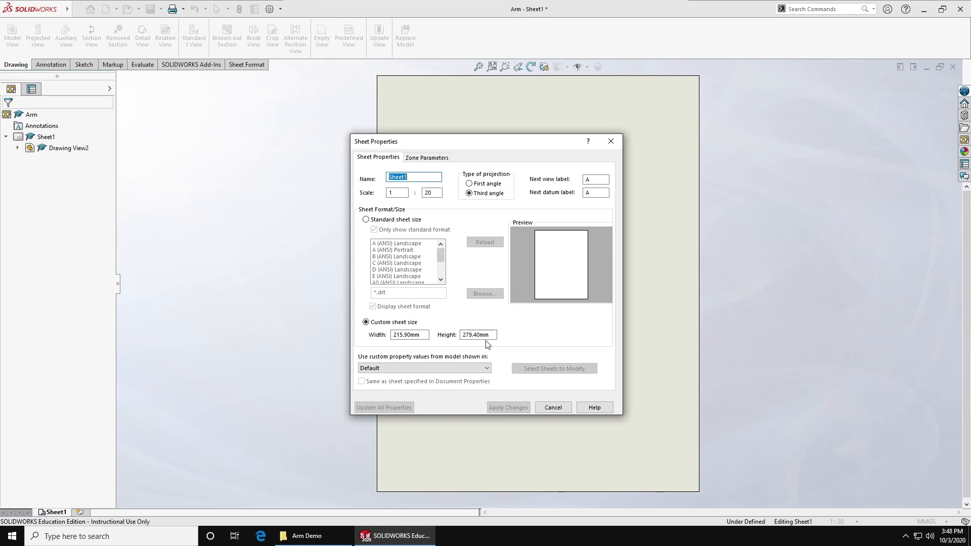
left_click(560, 409)
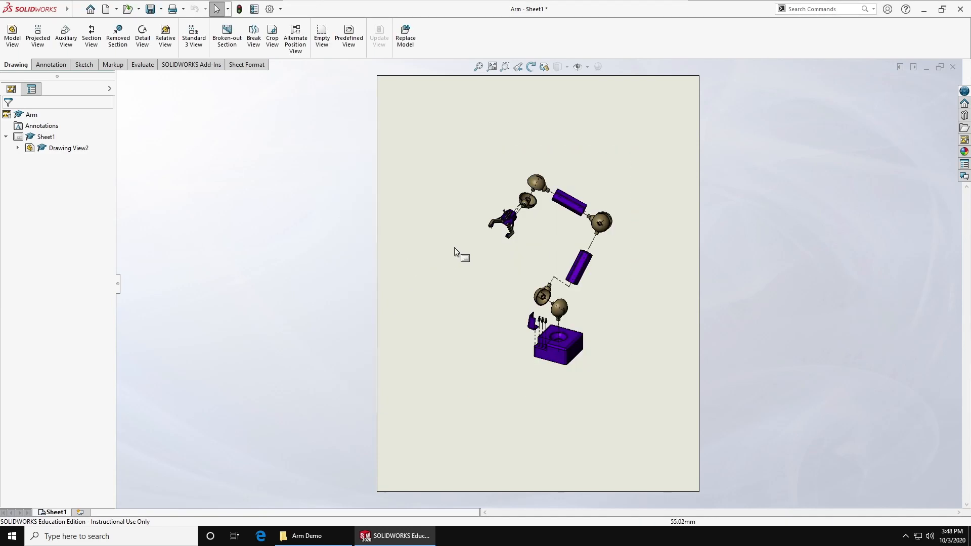
Place a Trimetric, Shaded With Edges view of the Rotational Gripper in exploded state Exploded View1 at the sheet's upper-left corner
left_click(12, 33)
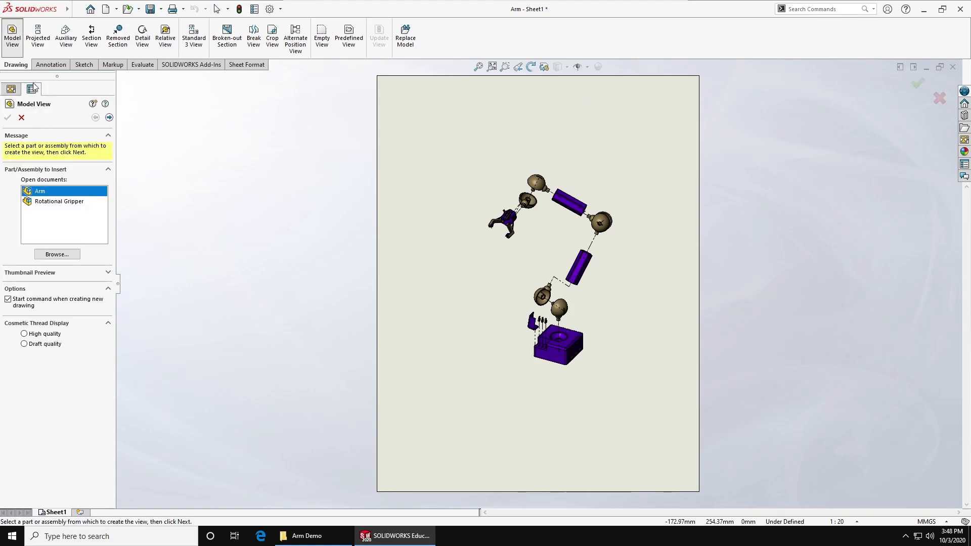
left_click(58, 201)
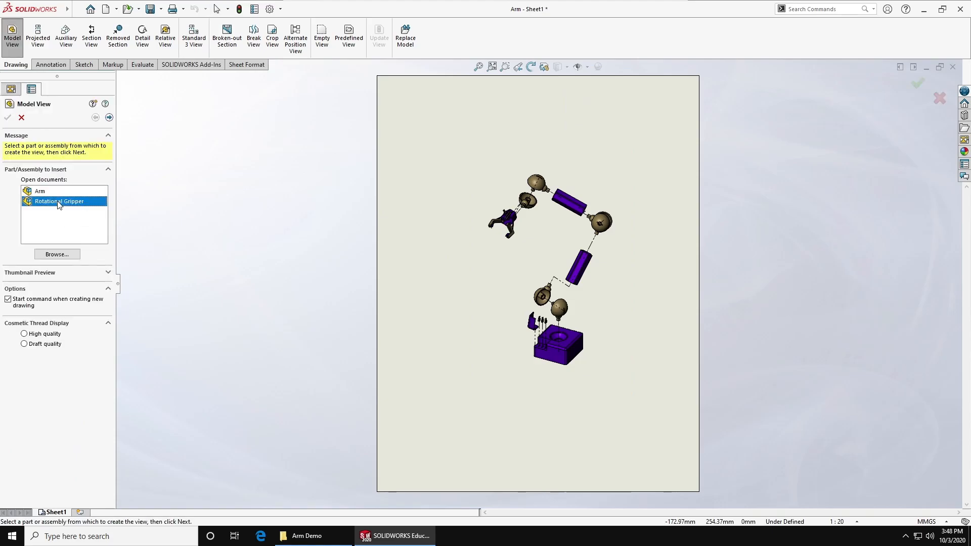
left_click(109, 117)
left_click(28, 229)
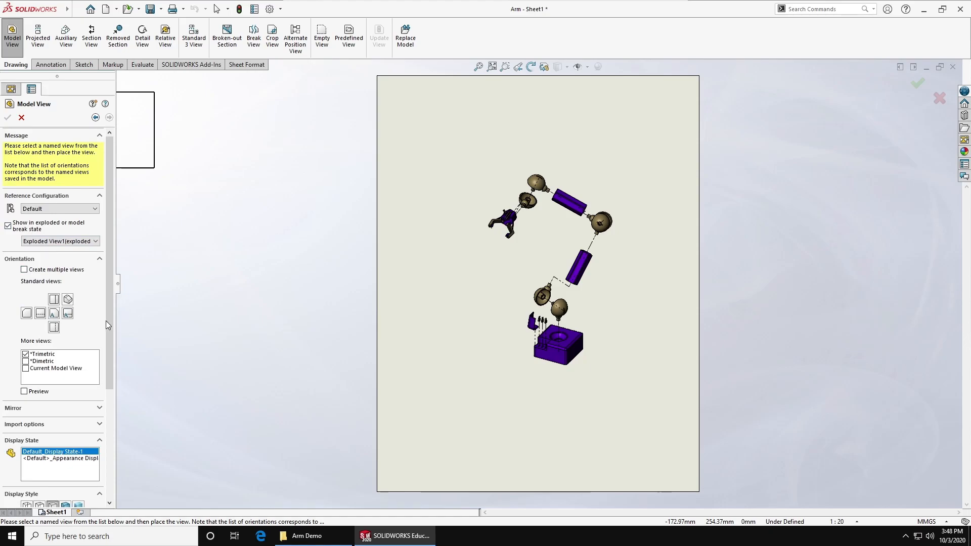
left_click_drag(112, 316, 112, 415)
left_click(68, 357)
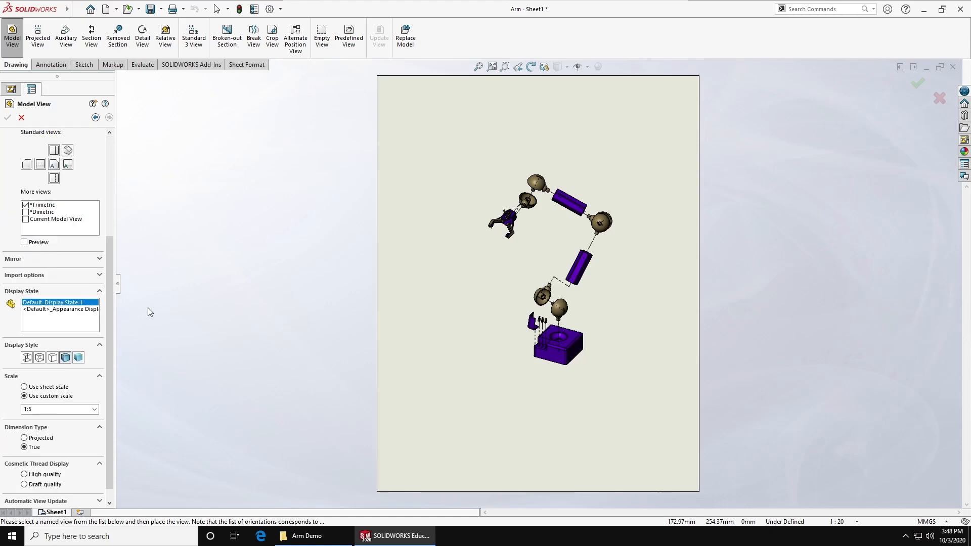
left_click(448, 132)
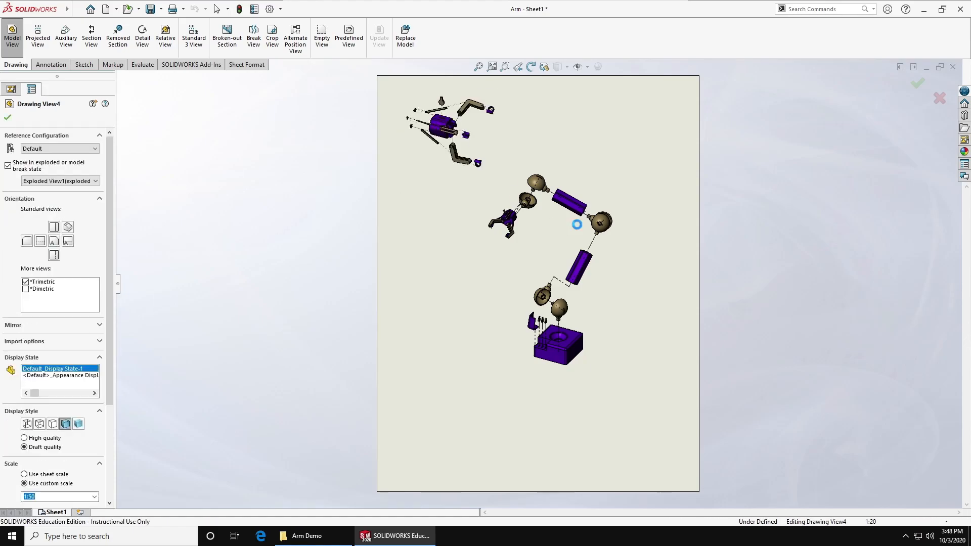
key("Escape")
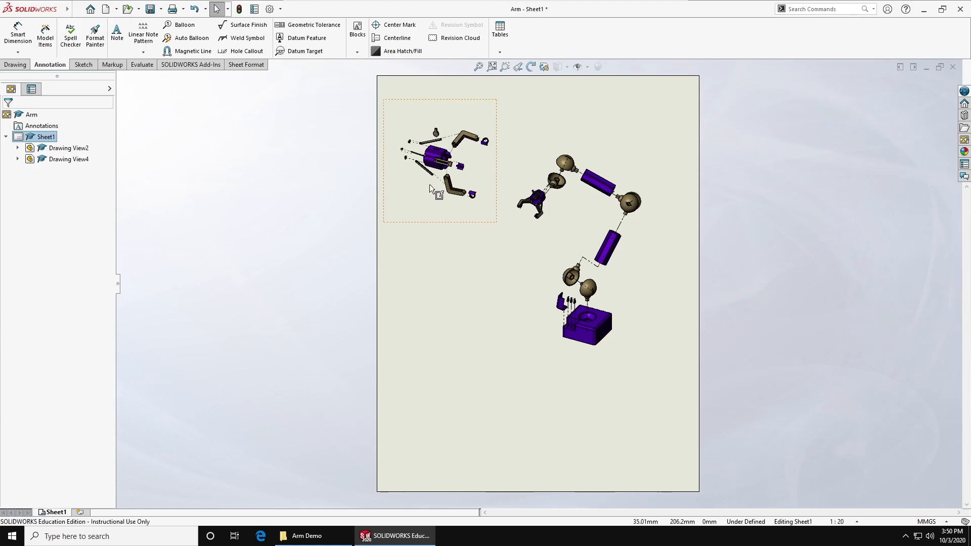
Insert a bom-standard Bill of Materials with both views selected, indented with detailed numbering, and place it in the sheet's lower part
left_click(546, 263)
left_click(547, 264, "ctrl")
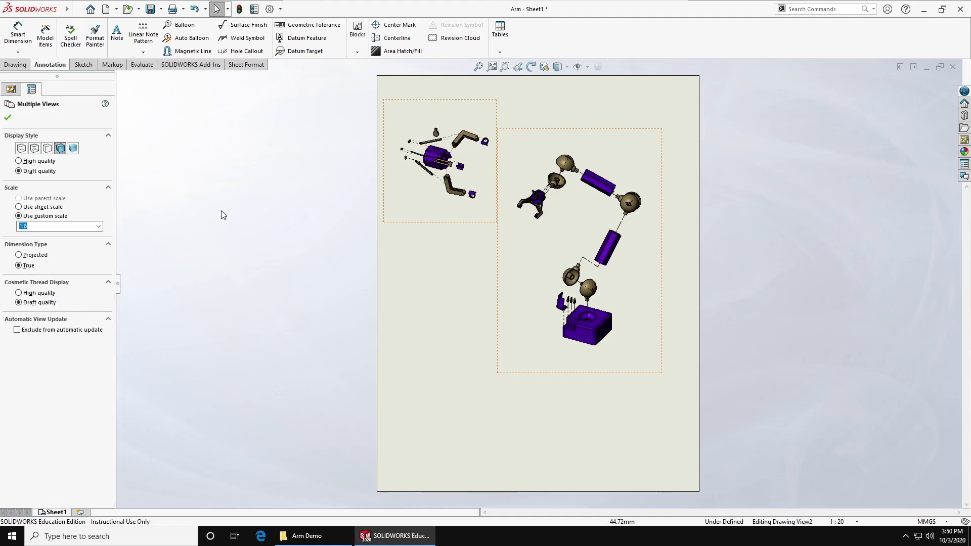
left_click(499, 50)
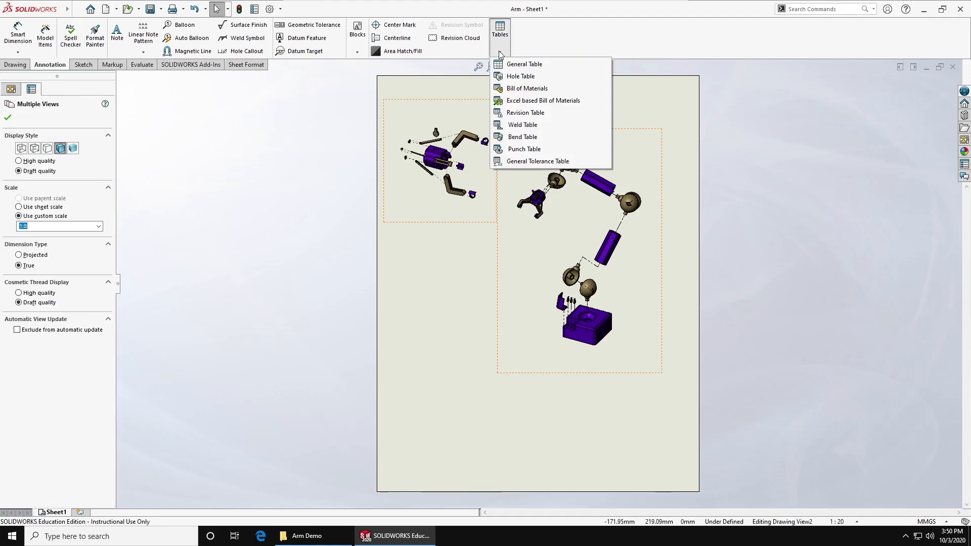
left_click(538, 88)
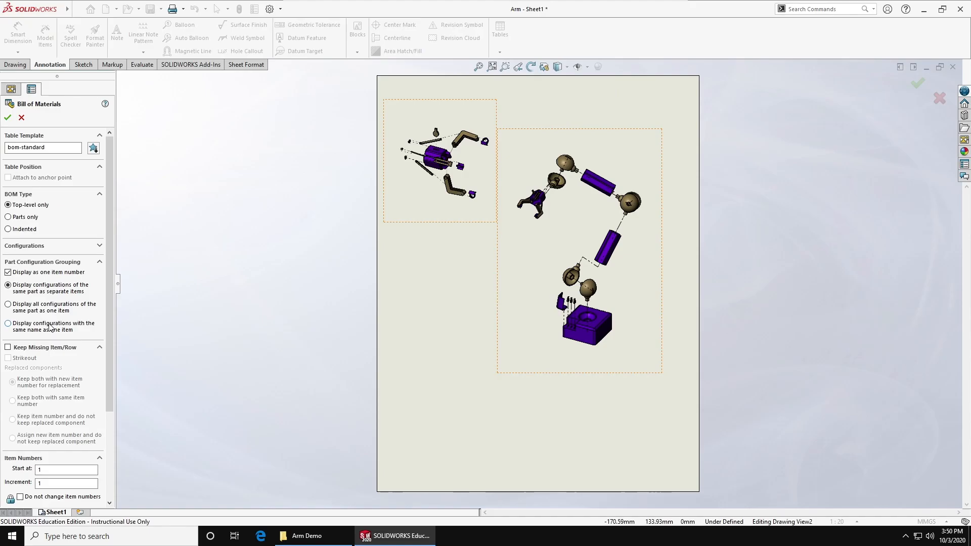
left_click(25, 230)
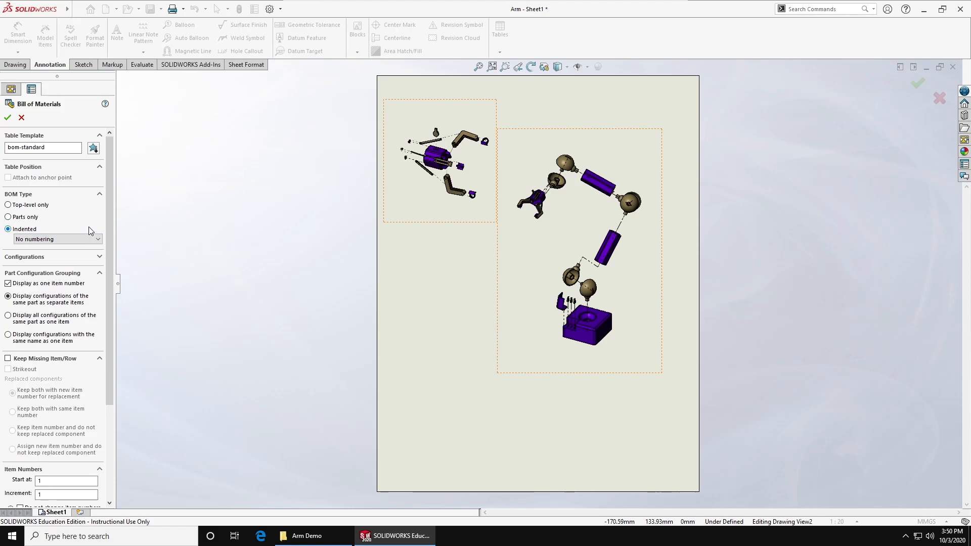
left_click(74, 239)
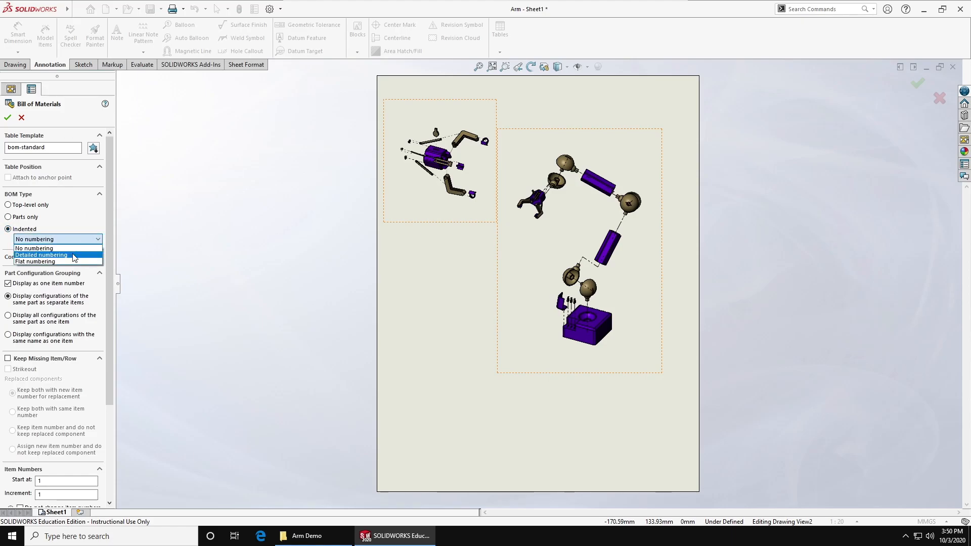
left_click(75, 255)
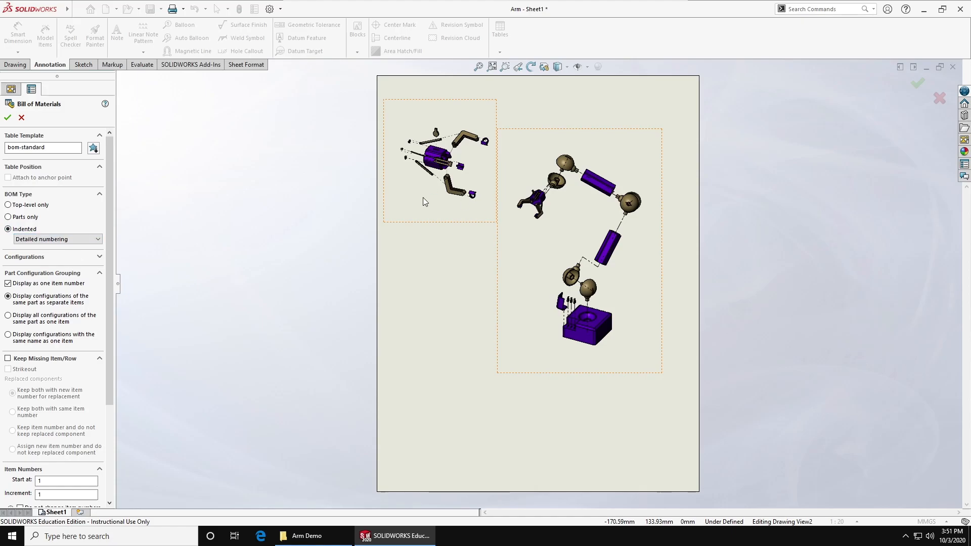
left_click(8, 118)
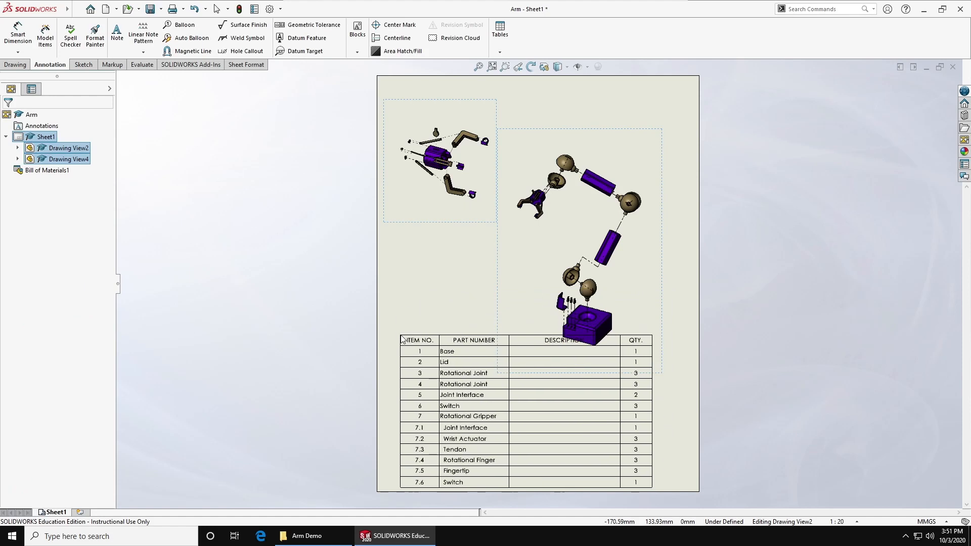
left_click(398, 340)
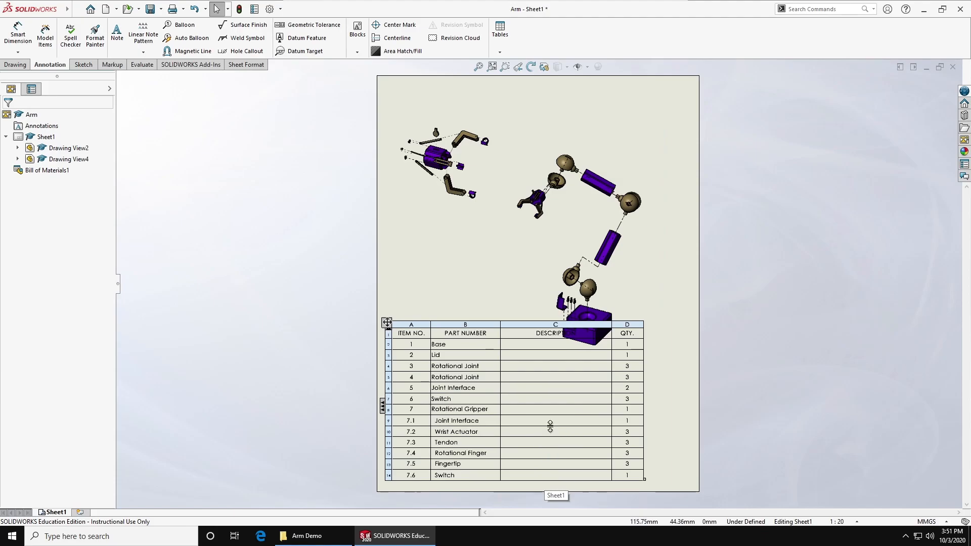
Remove the Description column from the bill of materials and shift the gripper view slightly right and down on the sheet
left_click(530, 322)
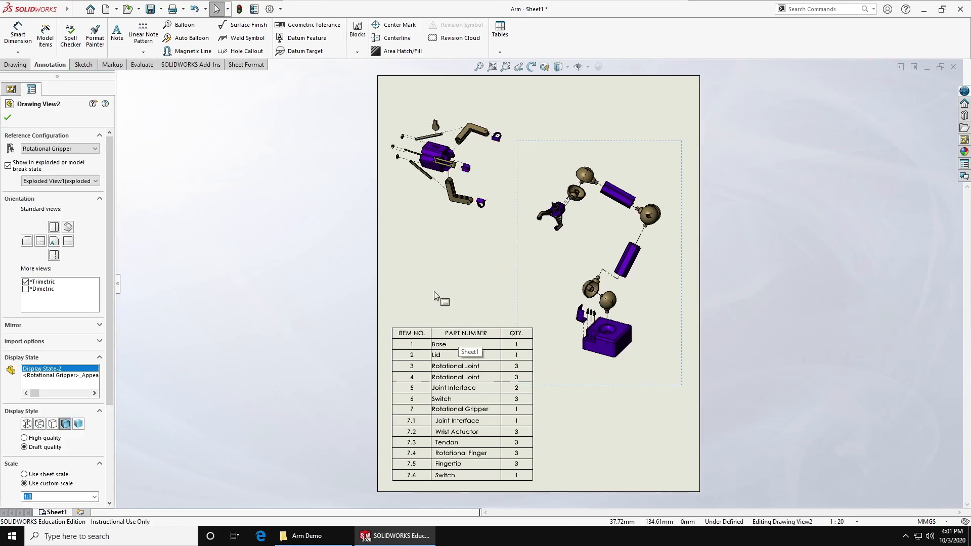
left_click(437, 284)
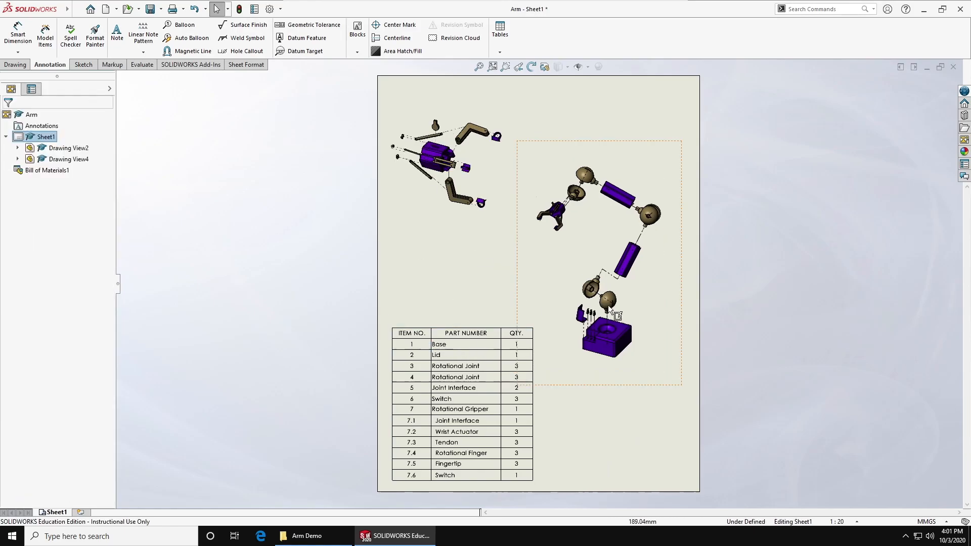
left_click_drag(512, 158, 524, 165)
left_click(627, 100)
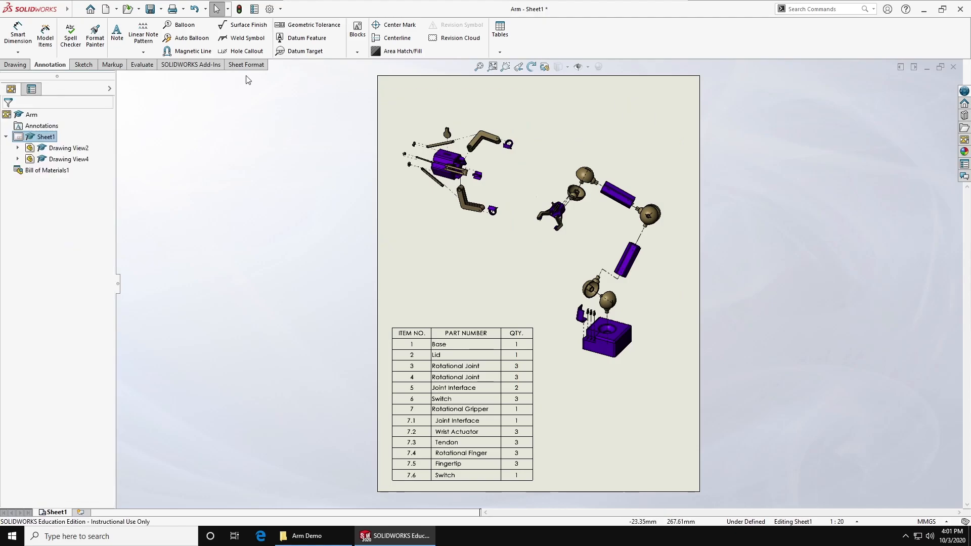
Auto-balloon both exploded views, moving balloon 6 clear of the table and the gripper's balloon 2 onto the sheet
left_click(192, 38)
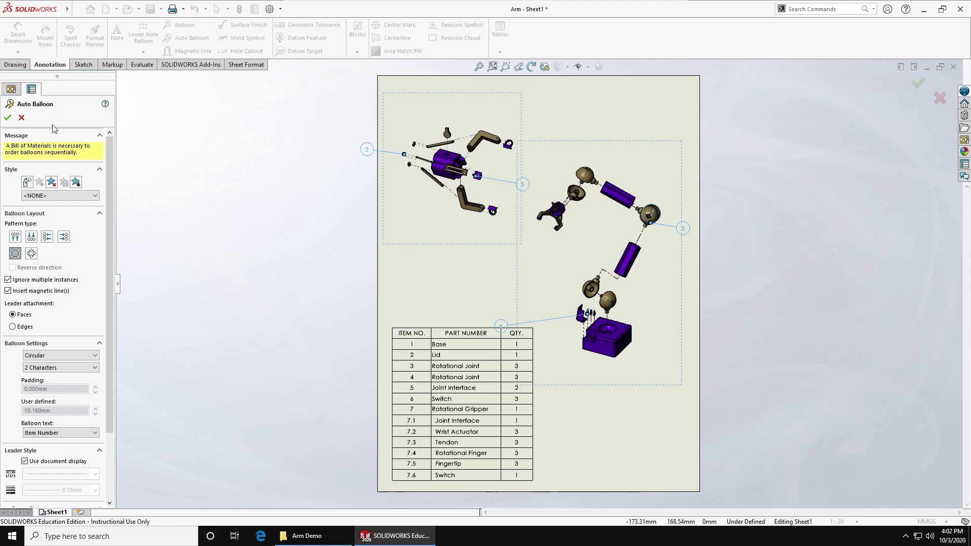
left_click(8, 118)
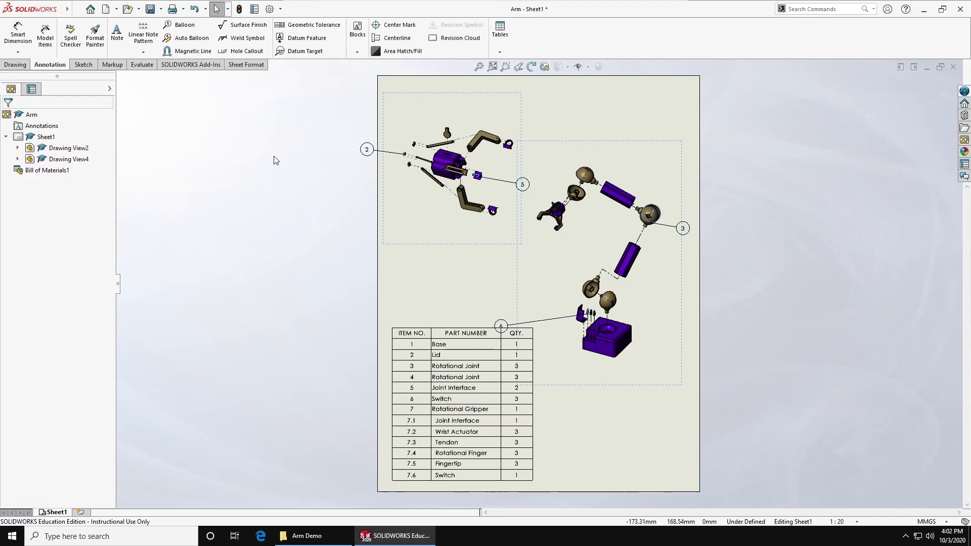
left_click_drag(504, 327, 569, 282)
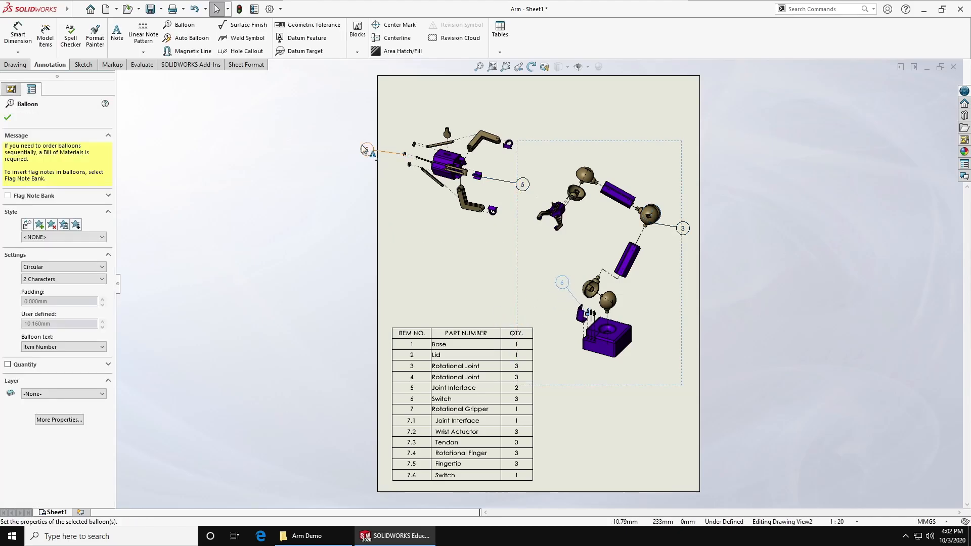
left_click_drag(367, 149, 401, 106)
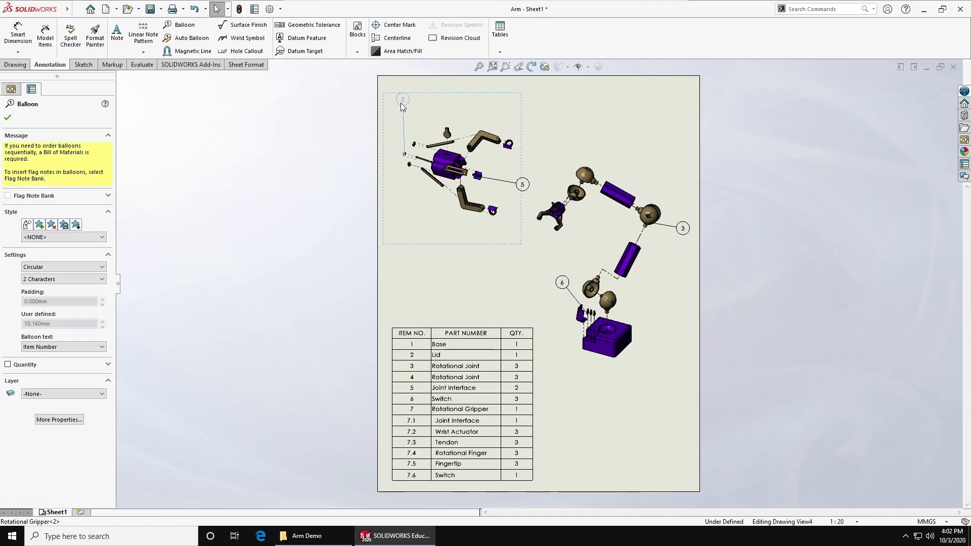
left_click(463, 272)
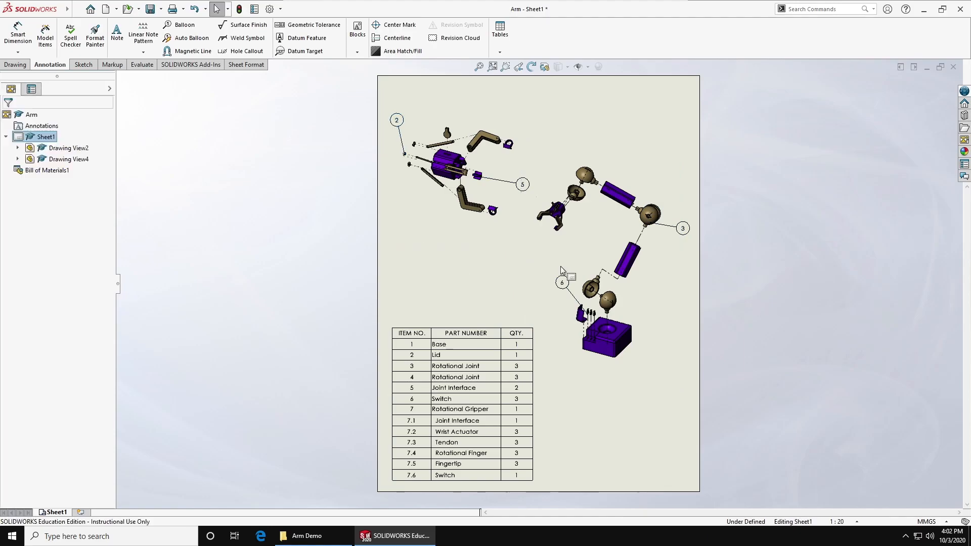
Add circular item-number balloons to the two rotational joint halves above the base, the Base and the Lid
left_click(183, 25)
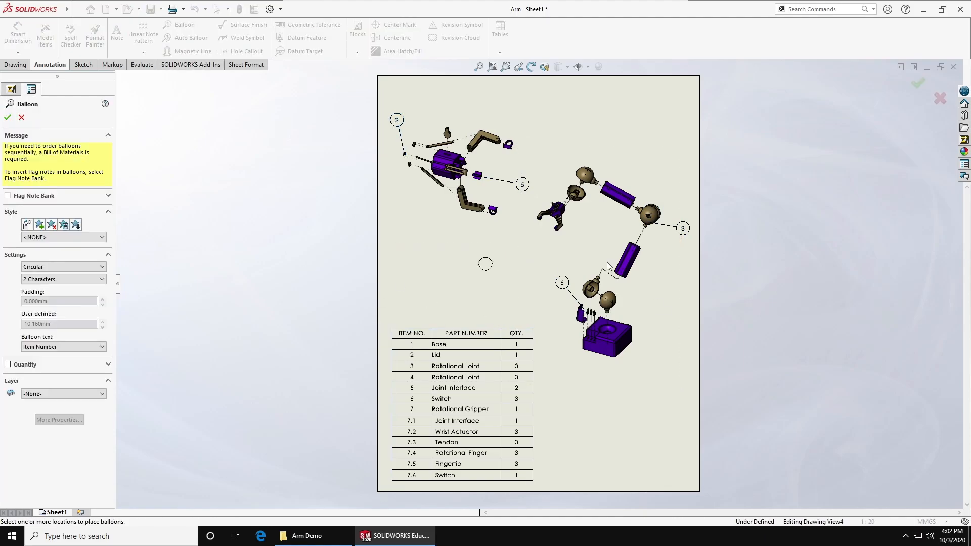
left_click(589, 288)
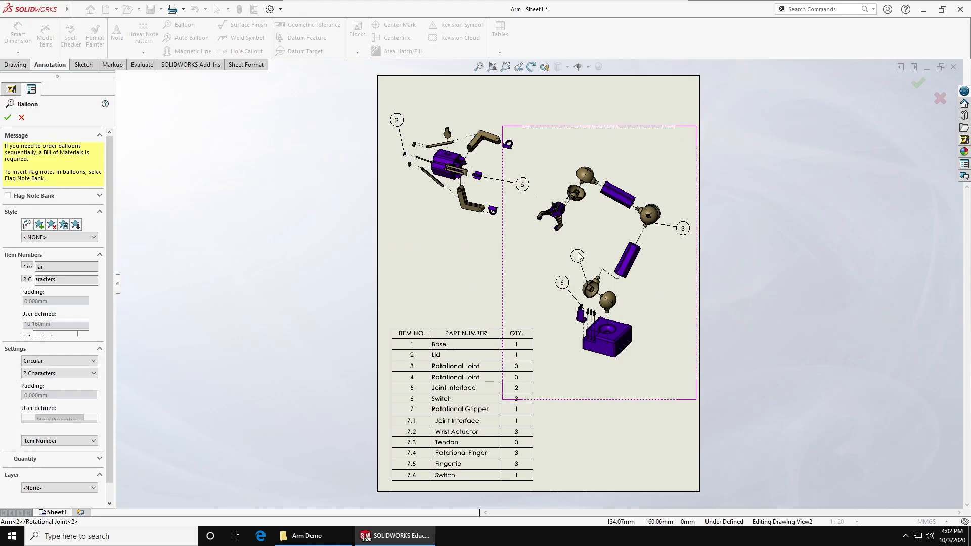
left_click(614, 302)
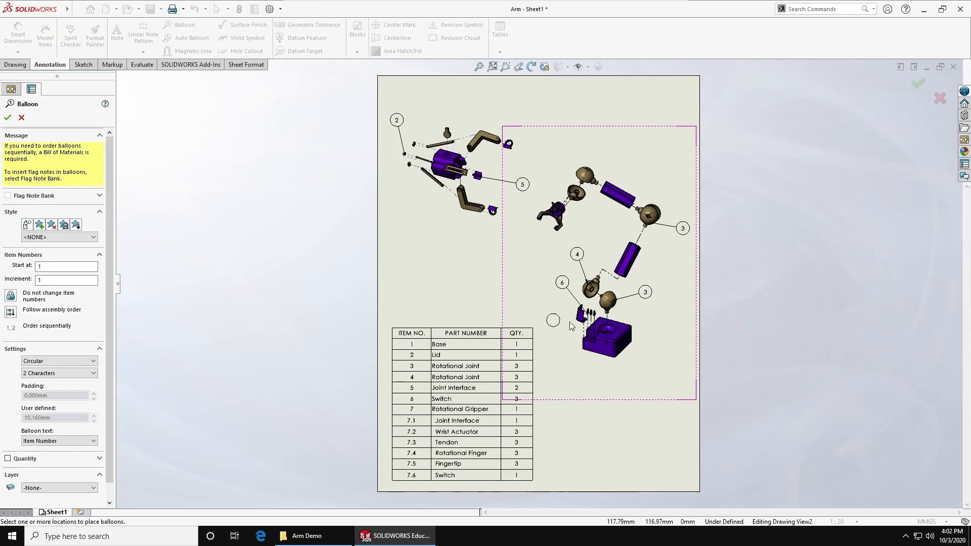
scroll(614, 328, "down", 3)
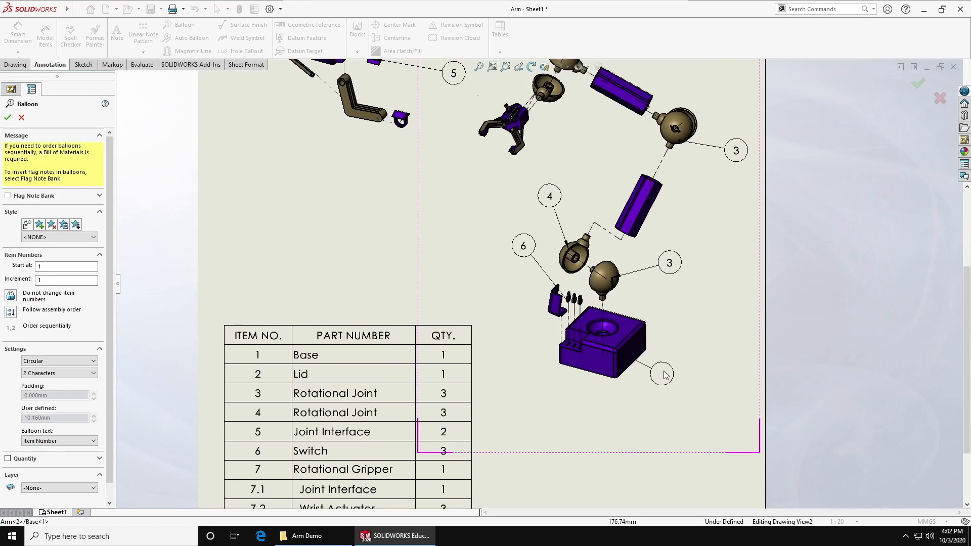
left_click(693, 376)
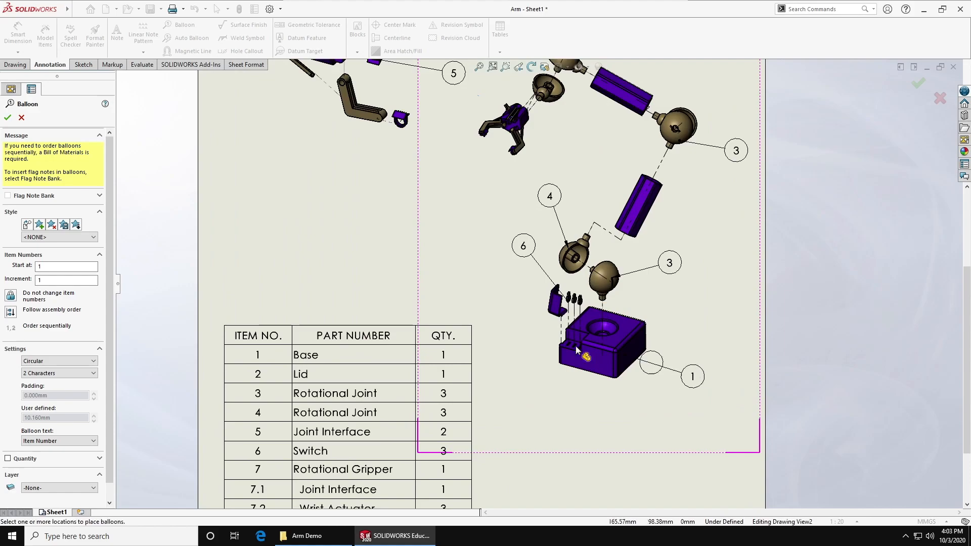
left_click(552, 312)
left_click(483, 282)
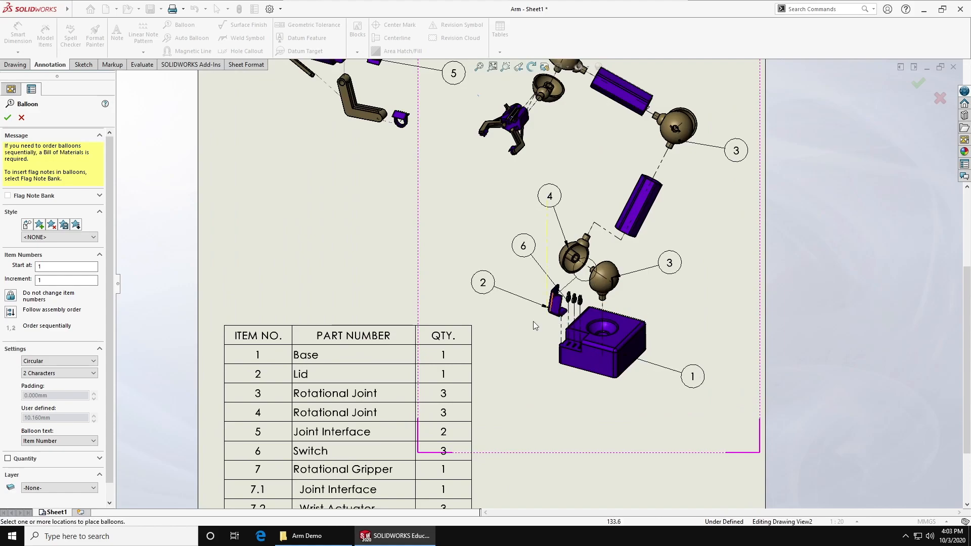
Add circular item-number balloons to the arm view's Switch and to the gripper view's Switch, lower Tendon and Joint Interface
left_click(521, 245)
scroll(521, 244, "up", 2)
scroll(416, 116, "down", 1)
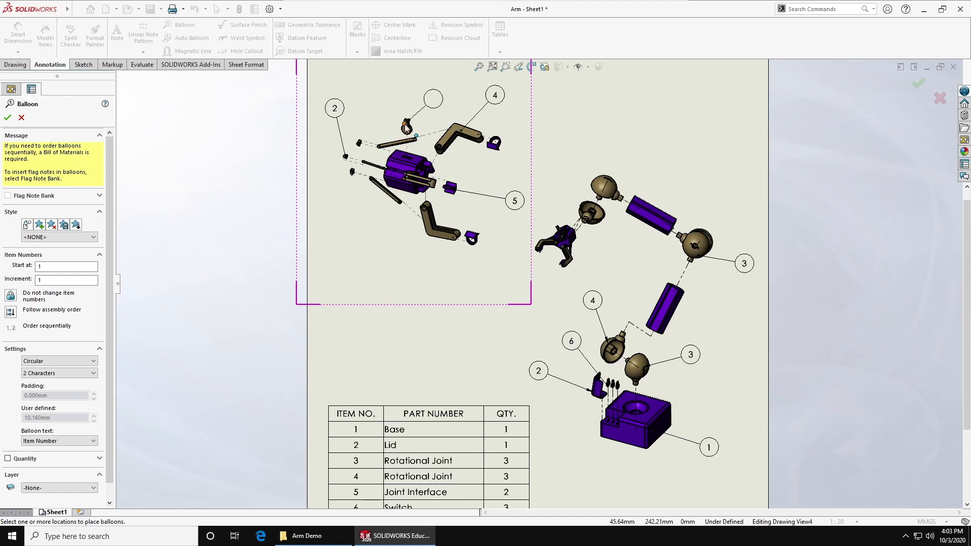
left_click(407, 123)
left_click(384, 90)
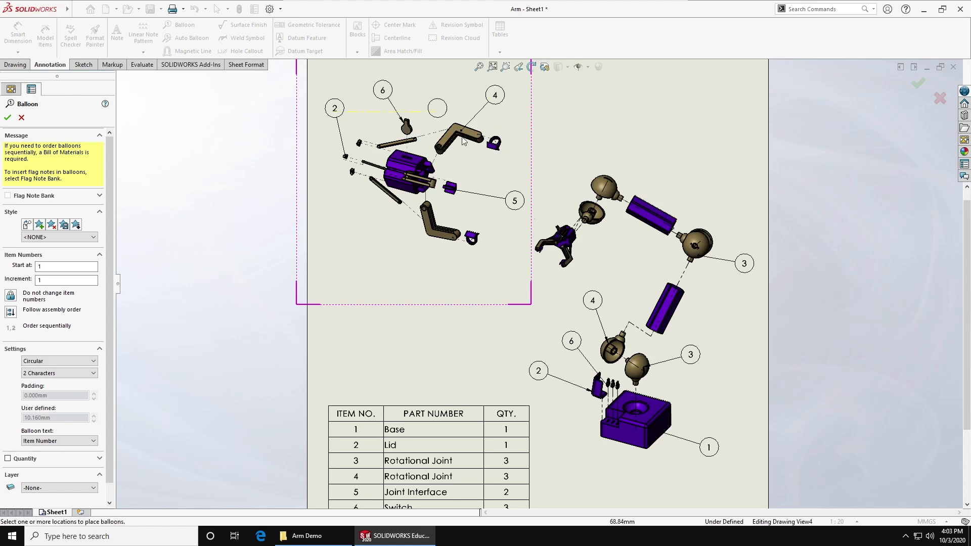
left_click(394, 199)
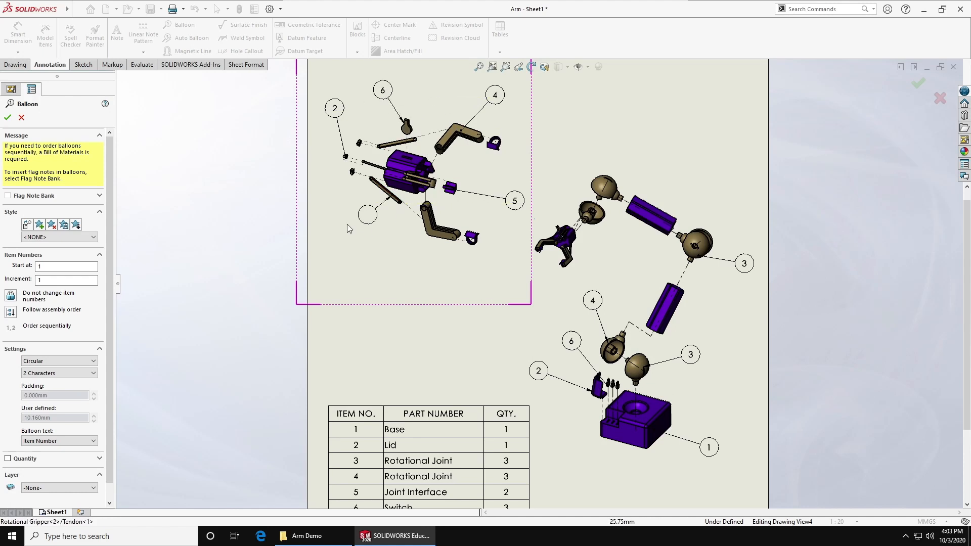
left_click(341, 231)
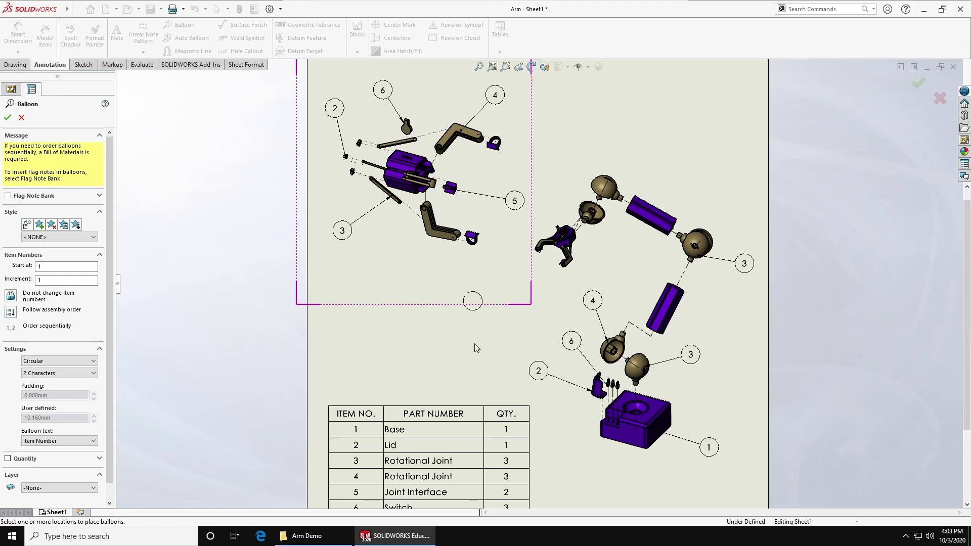
left_click(401, 196)
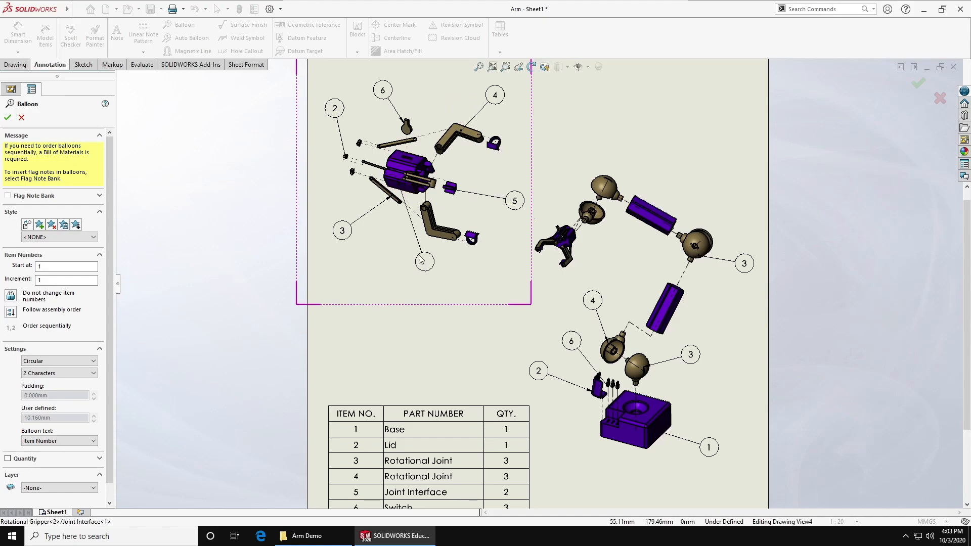
left_click(416, 258)
key("Escape")
Link the exploded gripper view's balloon text to the Bill of Materials1 table in its view properties
right_click(396, 272)
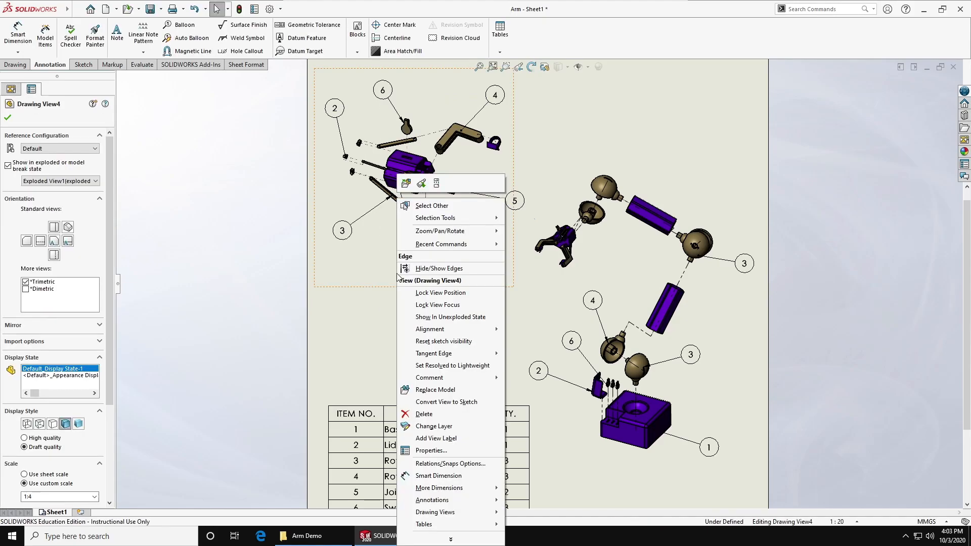
left_click(438, 450)
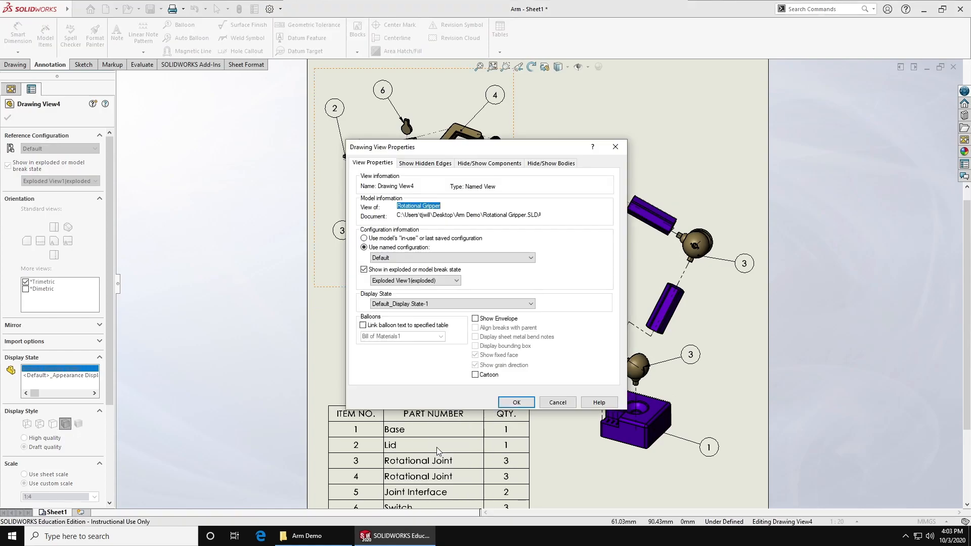
left_click(363, 325)
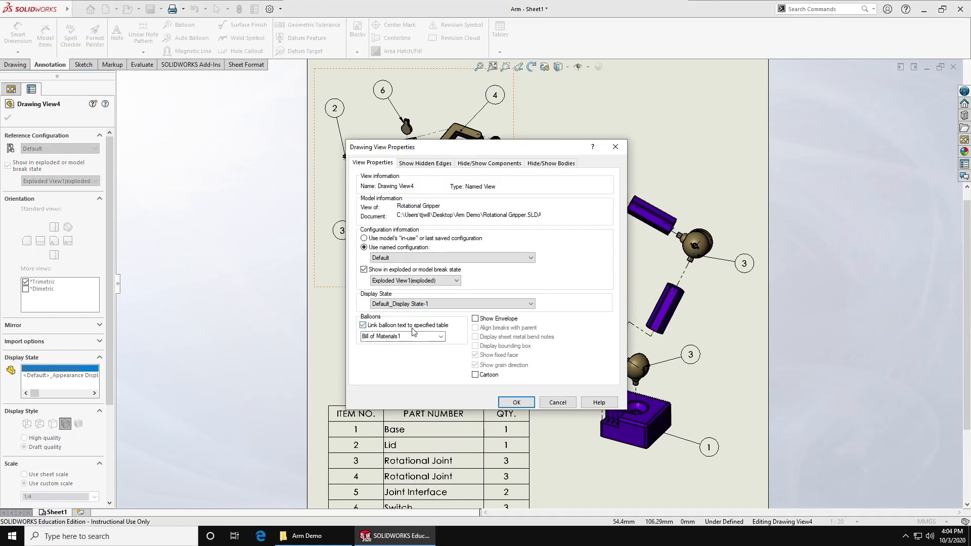
left_click(516, 402)
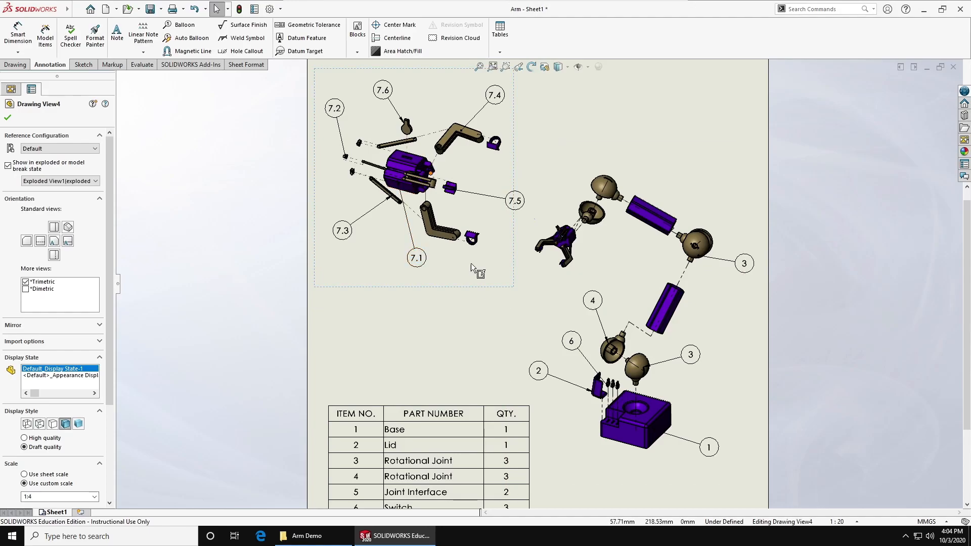
Add a circular item-number balloon to the lower Joint Interface tube in the exploded arm view
scroll(439, 244, "down", 2)
scroll(459, 470, "up", 2)
scroll(504, 478, "up", 2)
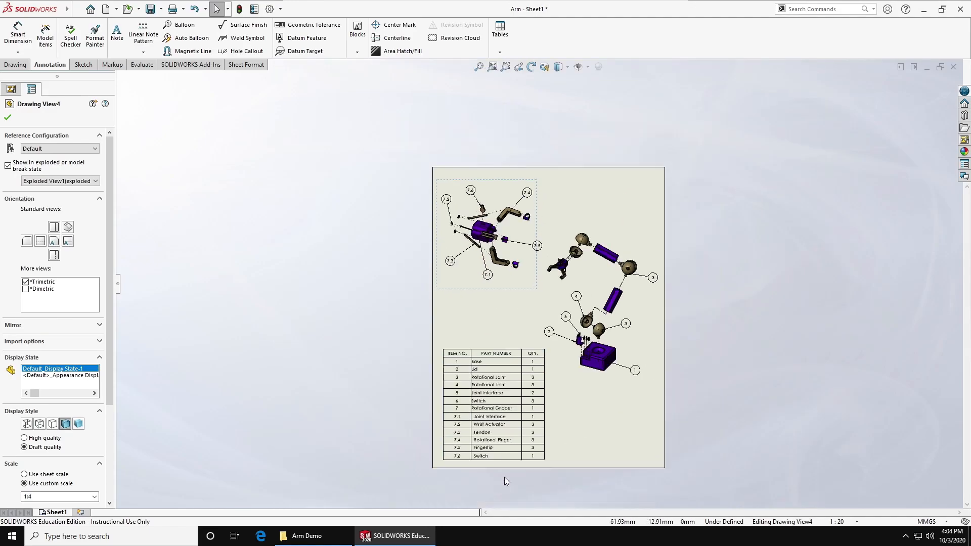
scroll(544, 414, "down", 2)
left_click(181, 24)
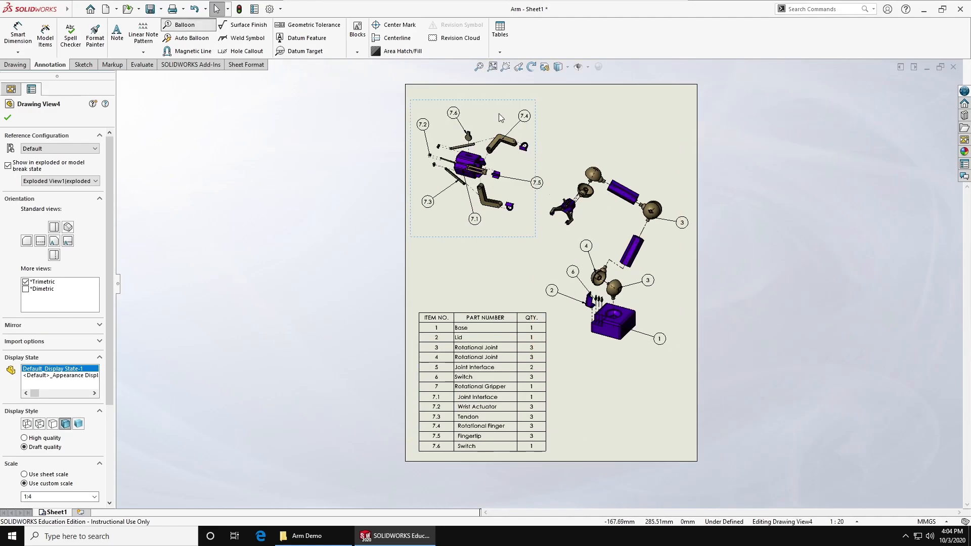
left_click(639, 256)
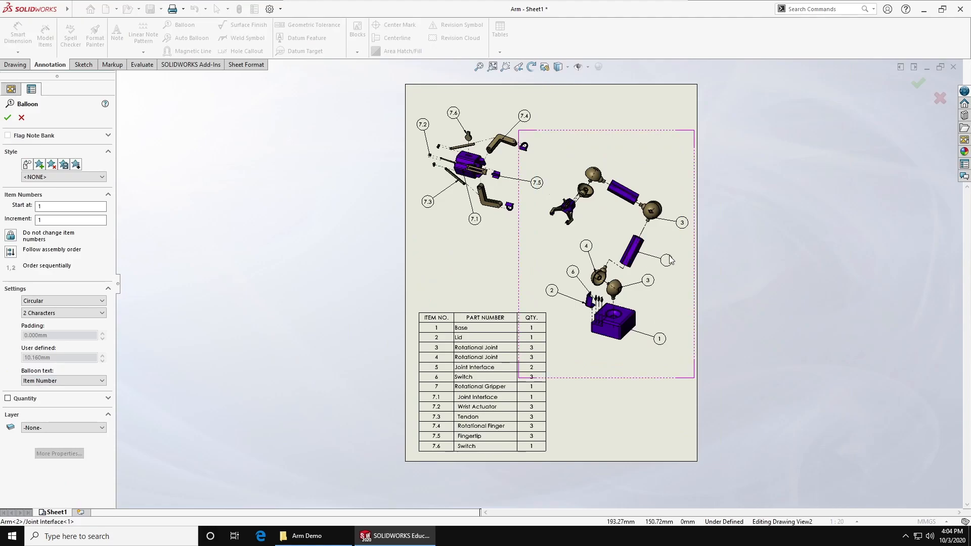
left_click(673, 254)
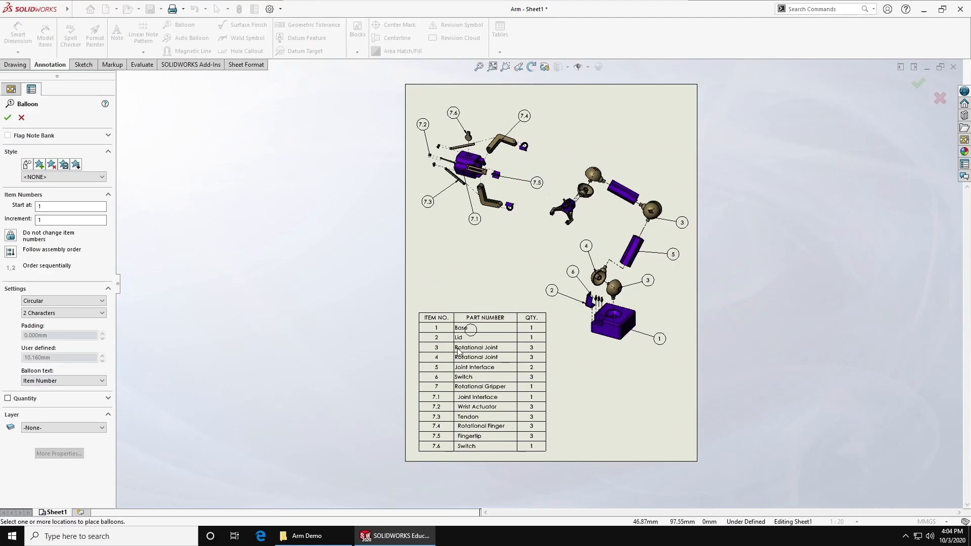
key("Escape")
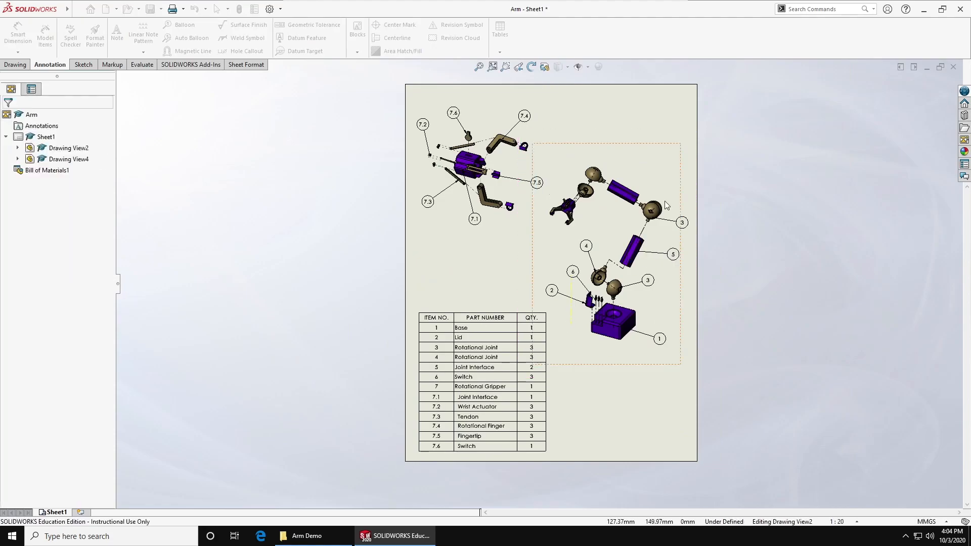
left_click(635, 426)
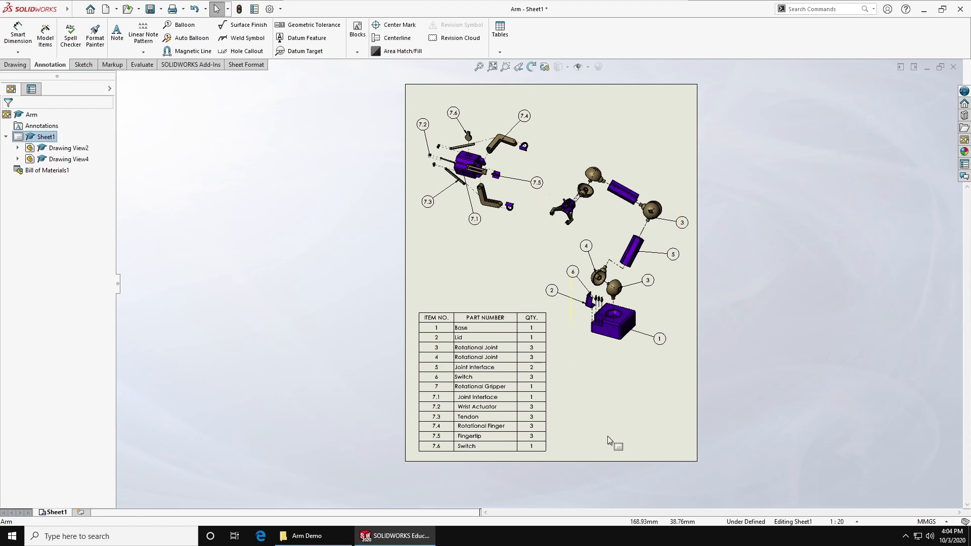